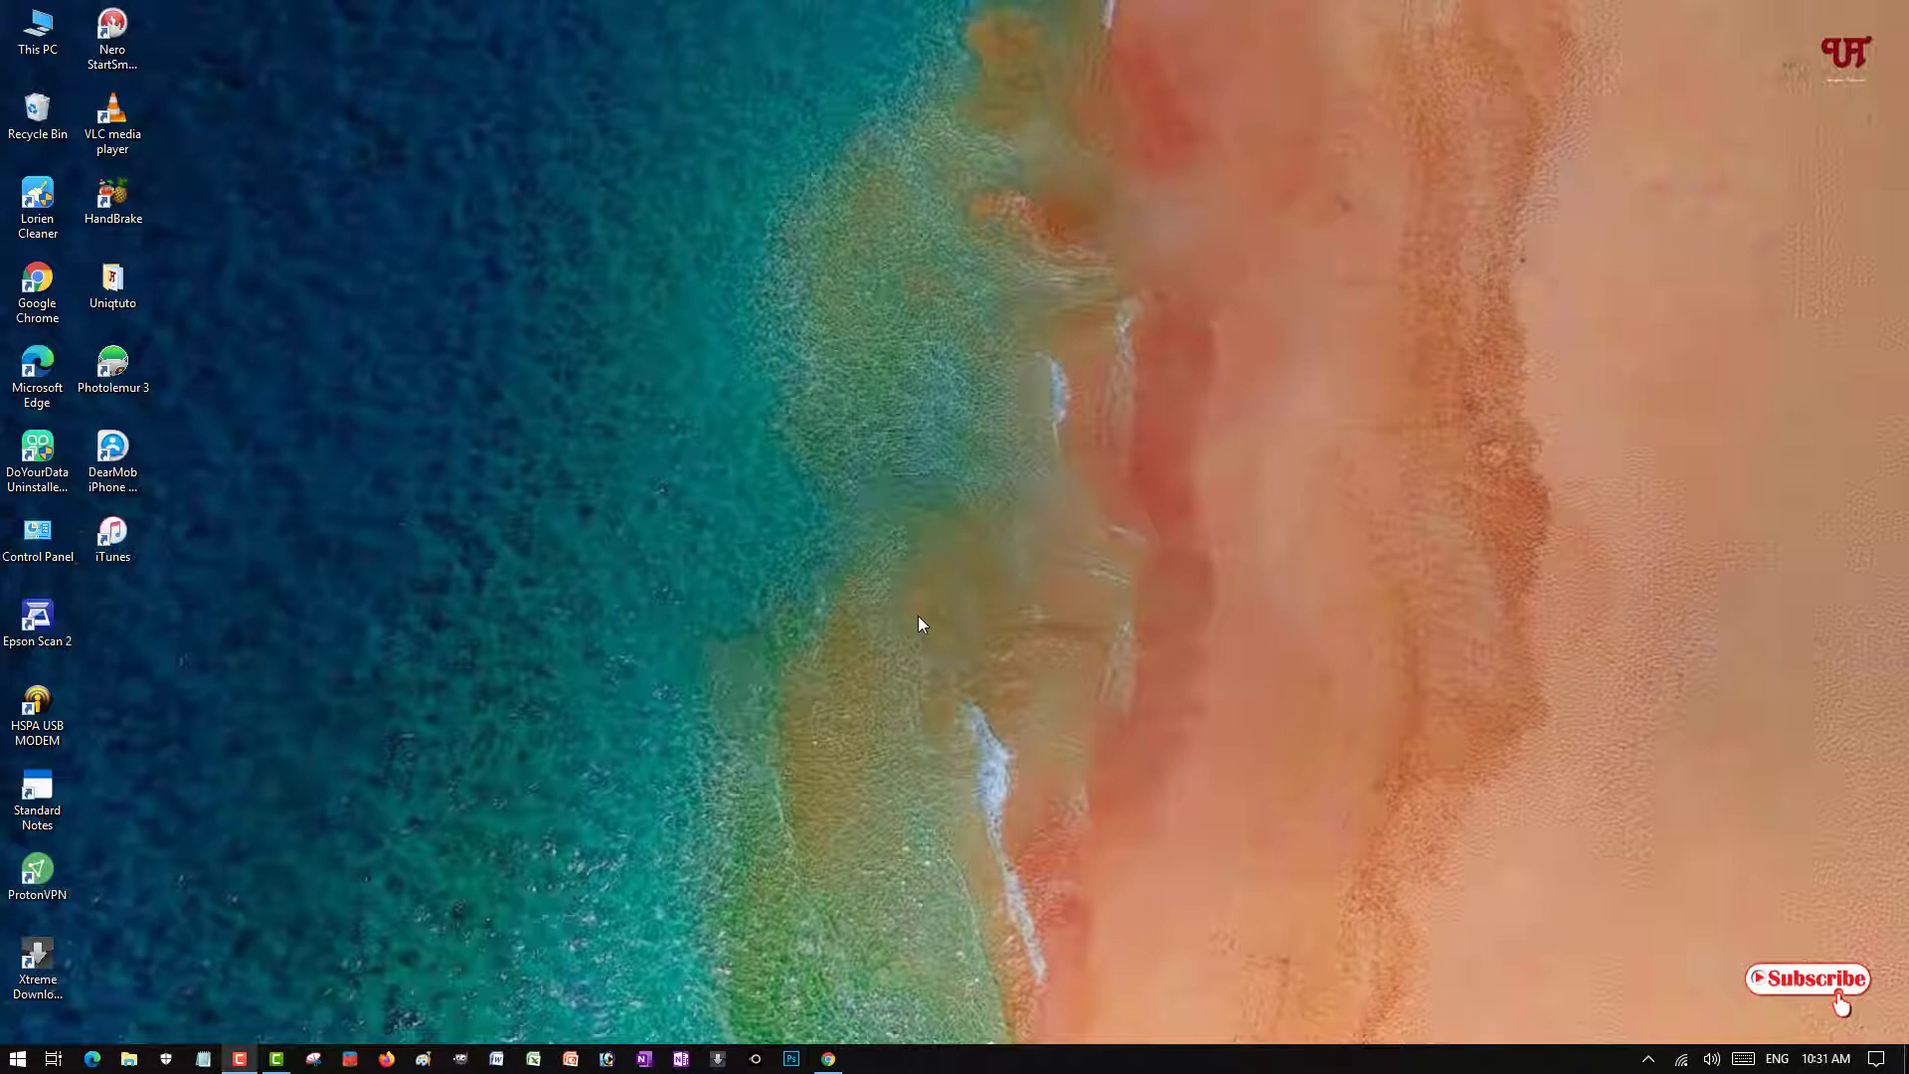
# - Test the Photolemur 3 shortcut's context menu and drag it onto the Recycle Bin
pyautogui.rightClick(117, 376)
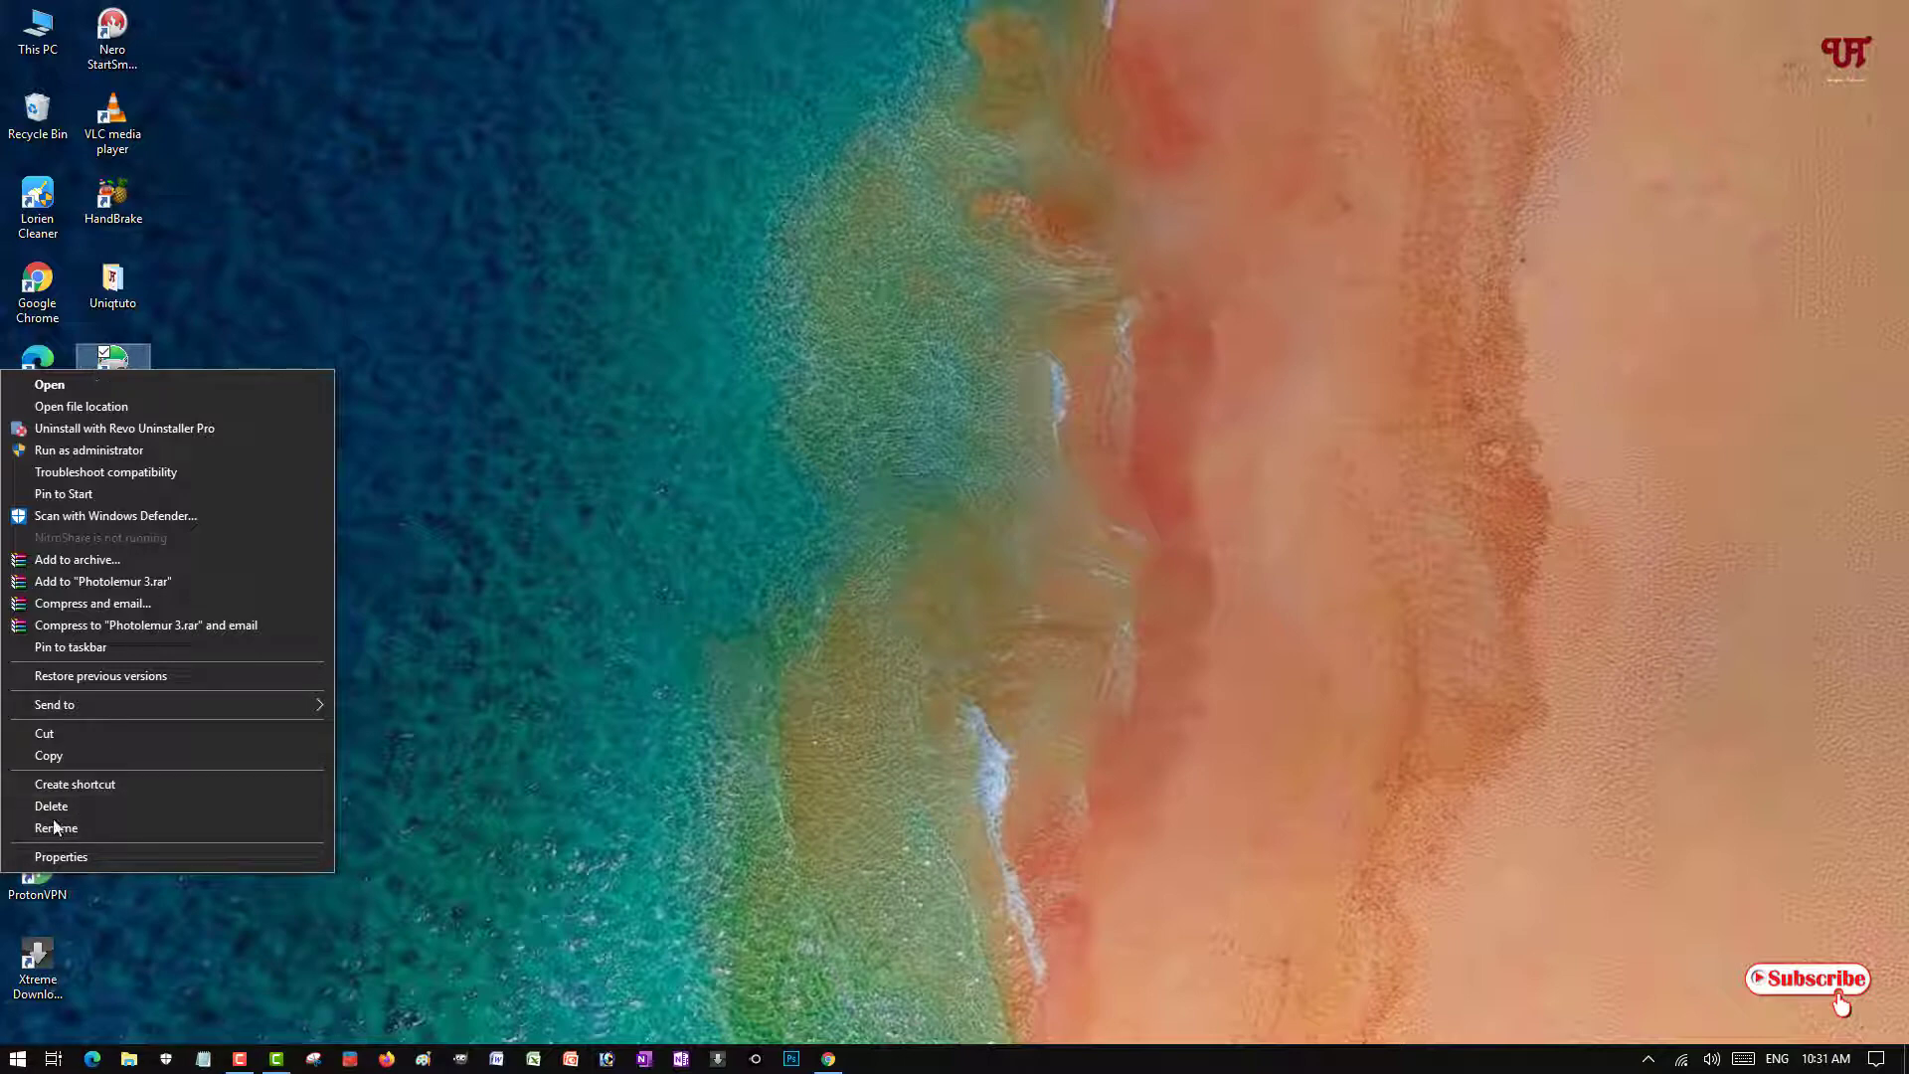
pyautogui.click(487, 474)
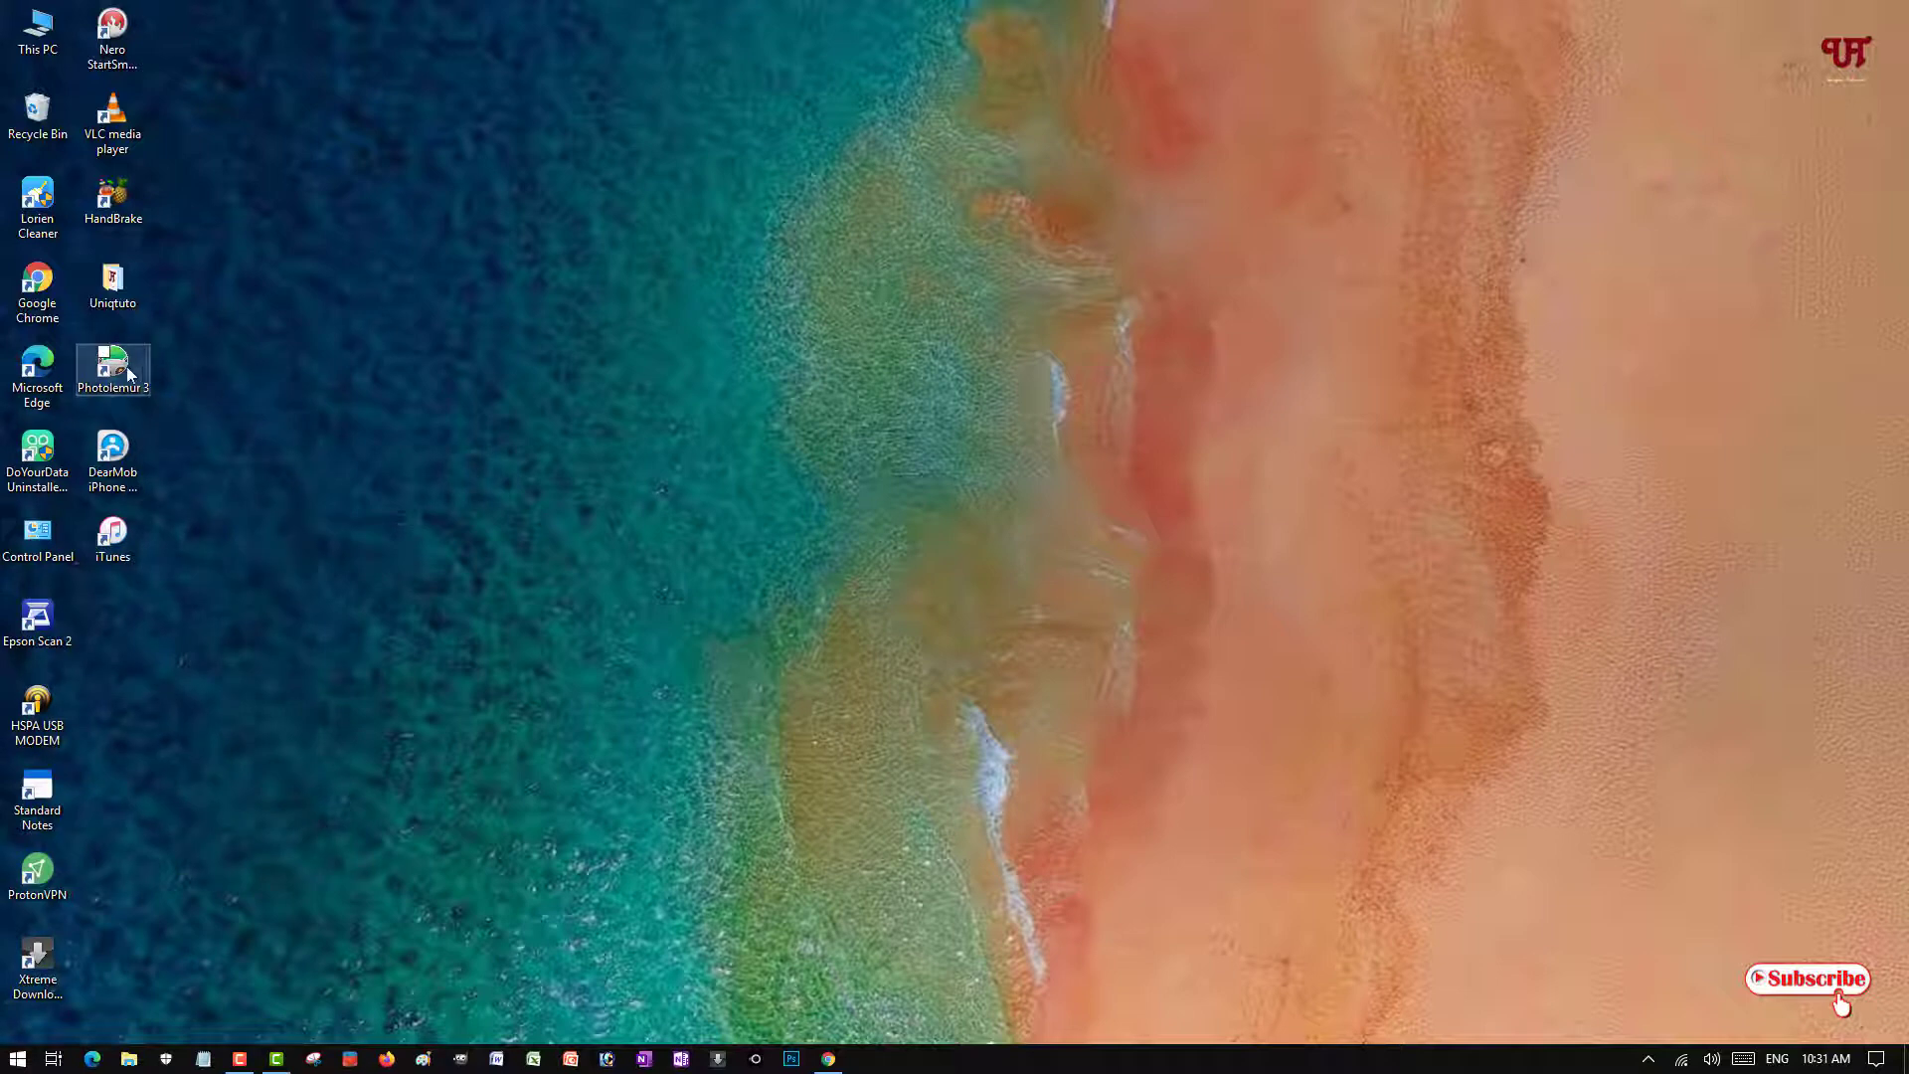
pyautogui.moveTo(129, 374); pyautogui.dragTo(39, 129)
pyautogui.click(820, 690)
# - Download DeskLock 1.2 from Major Geeks and show DeskLock.zip in the Downloads folder
pyautogui.click(829, 1057)
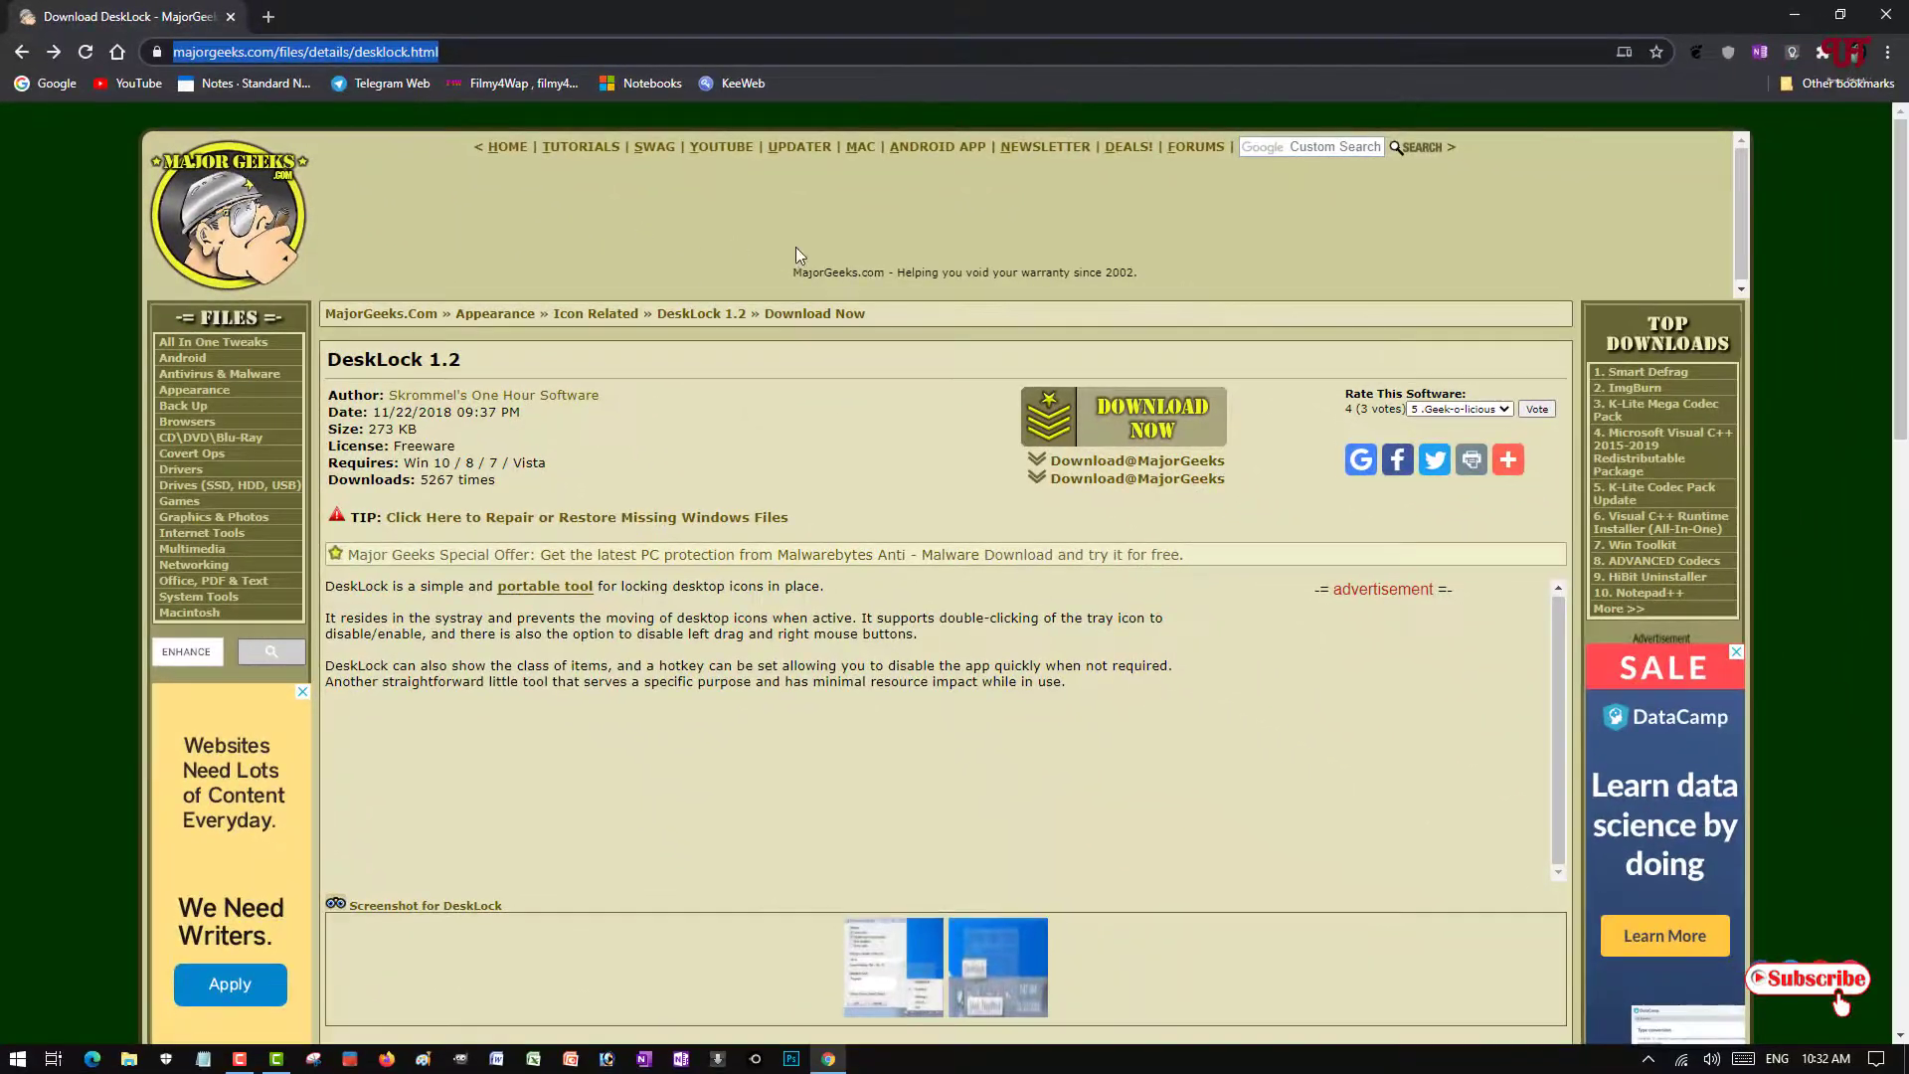
pyautogui.click(1159, 425)
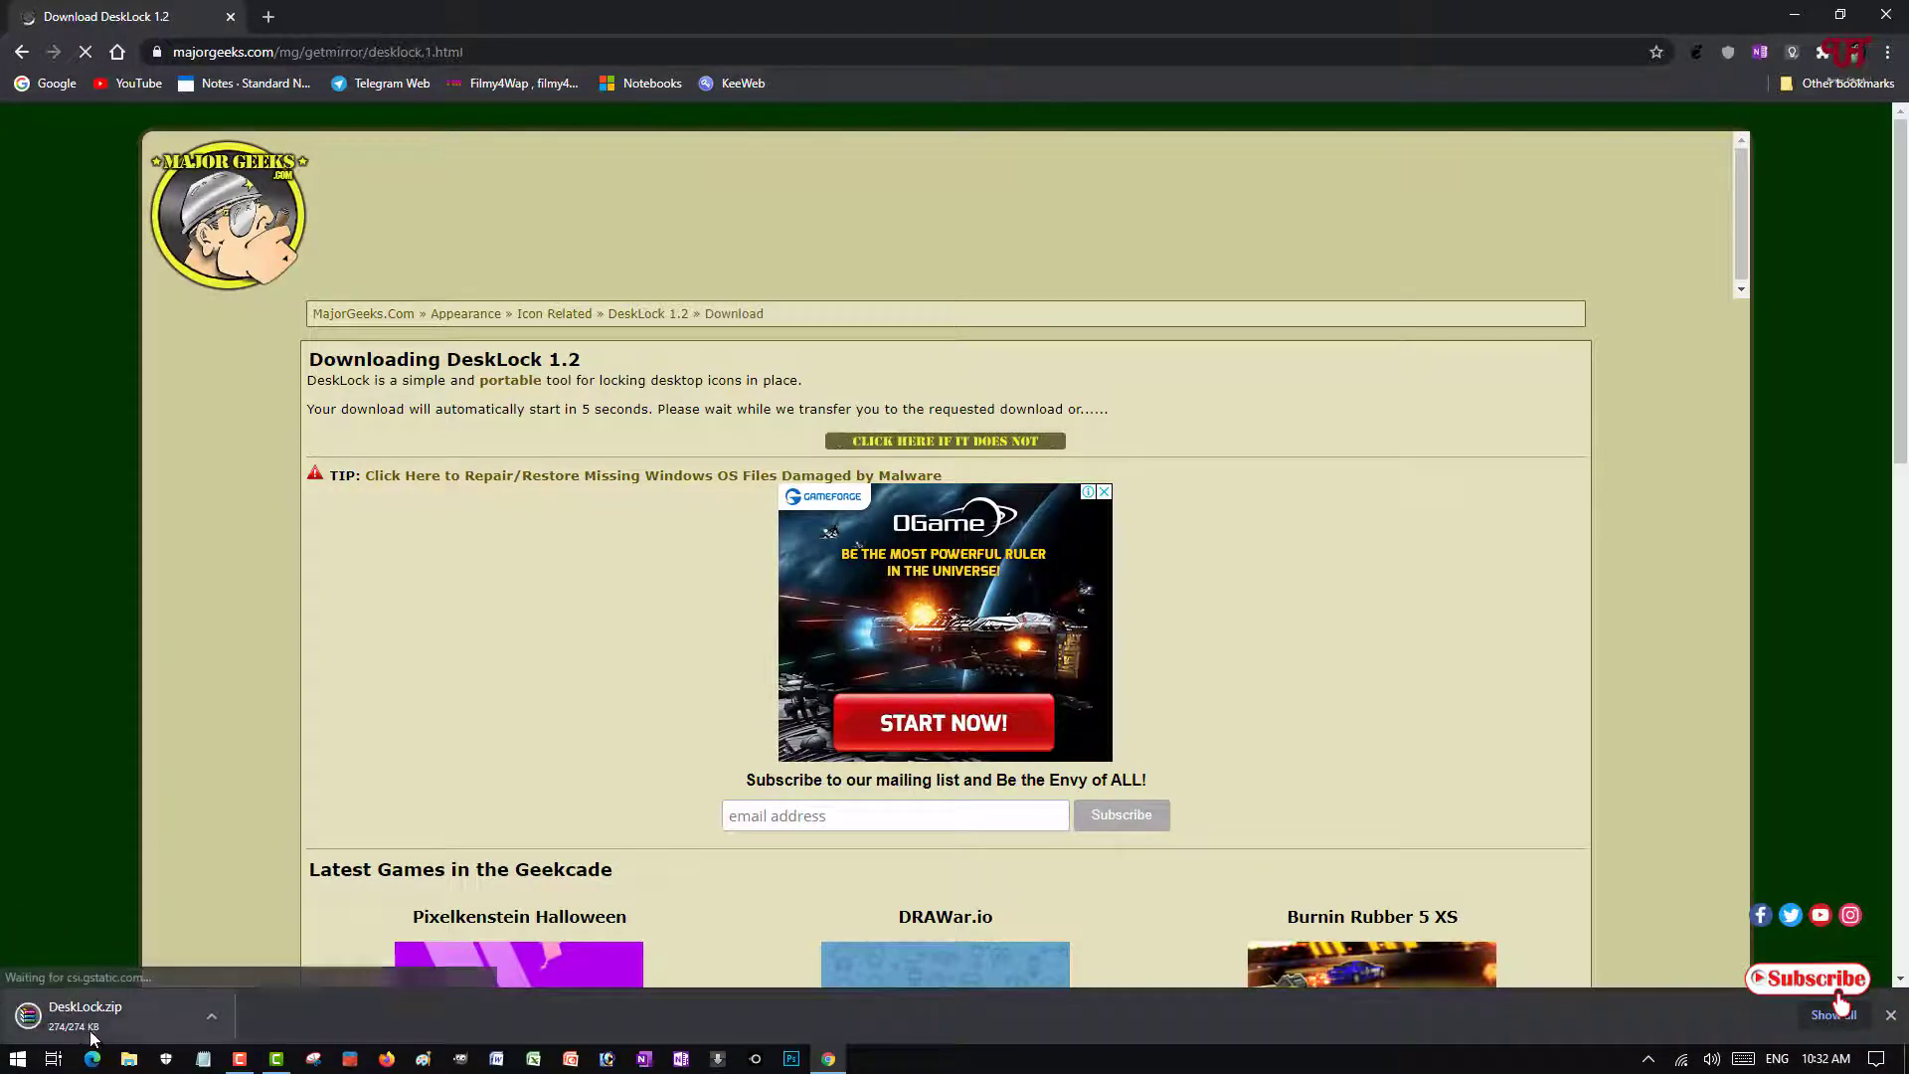
pyautogui.click(211, 1016)
pyautogui.click(276, 949)
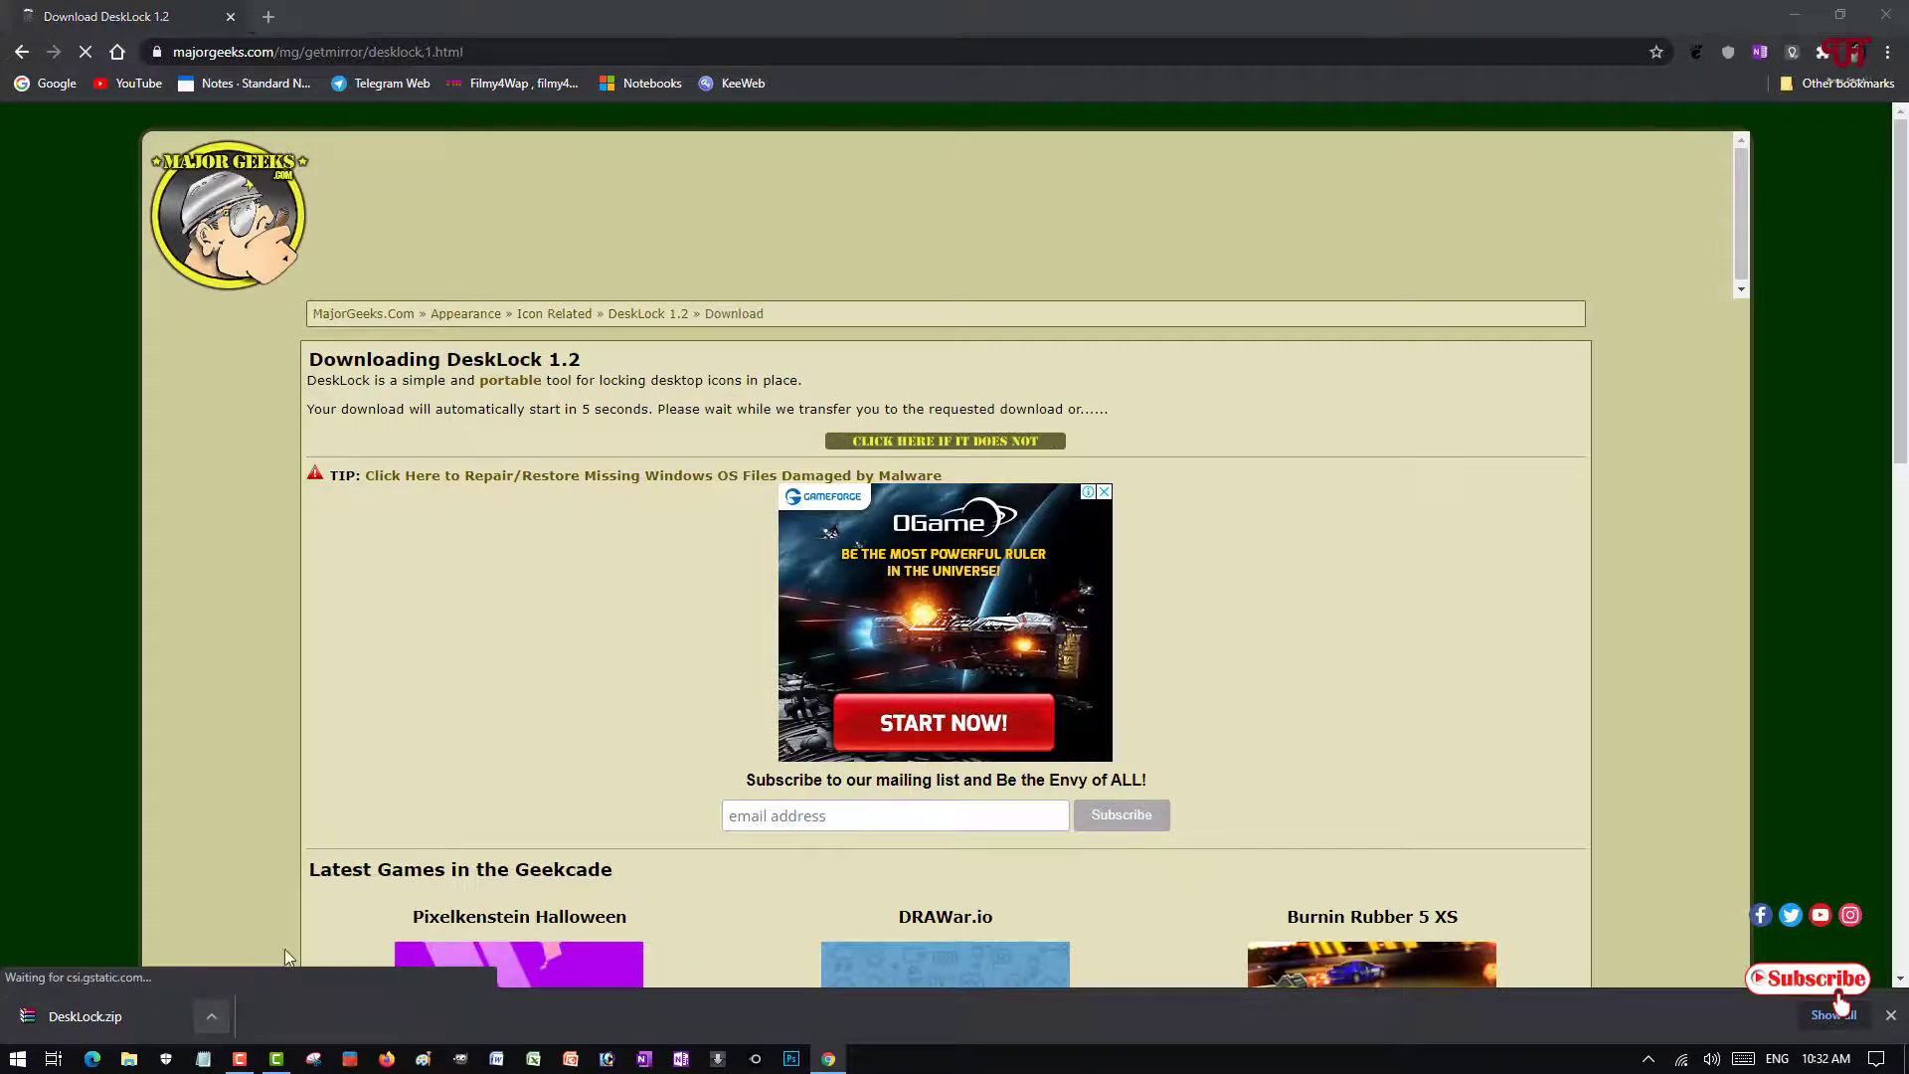
pyautogui.click(1798, 15)
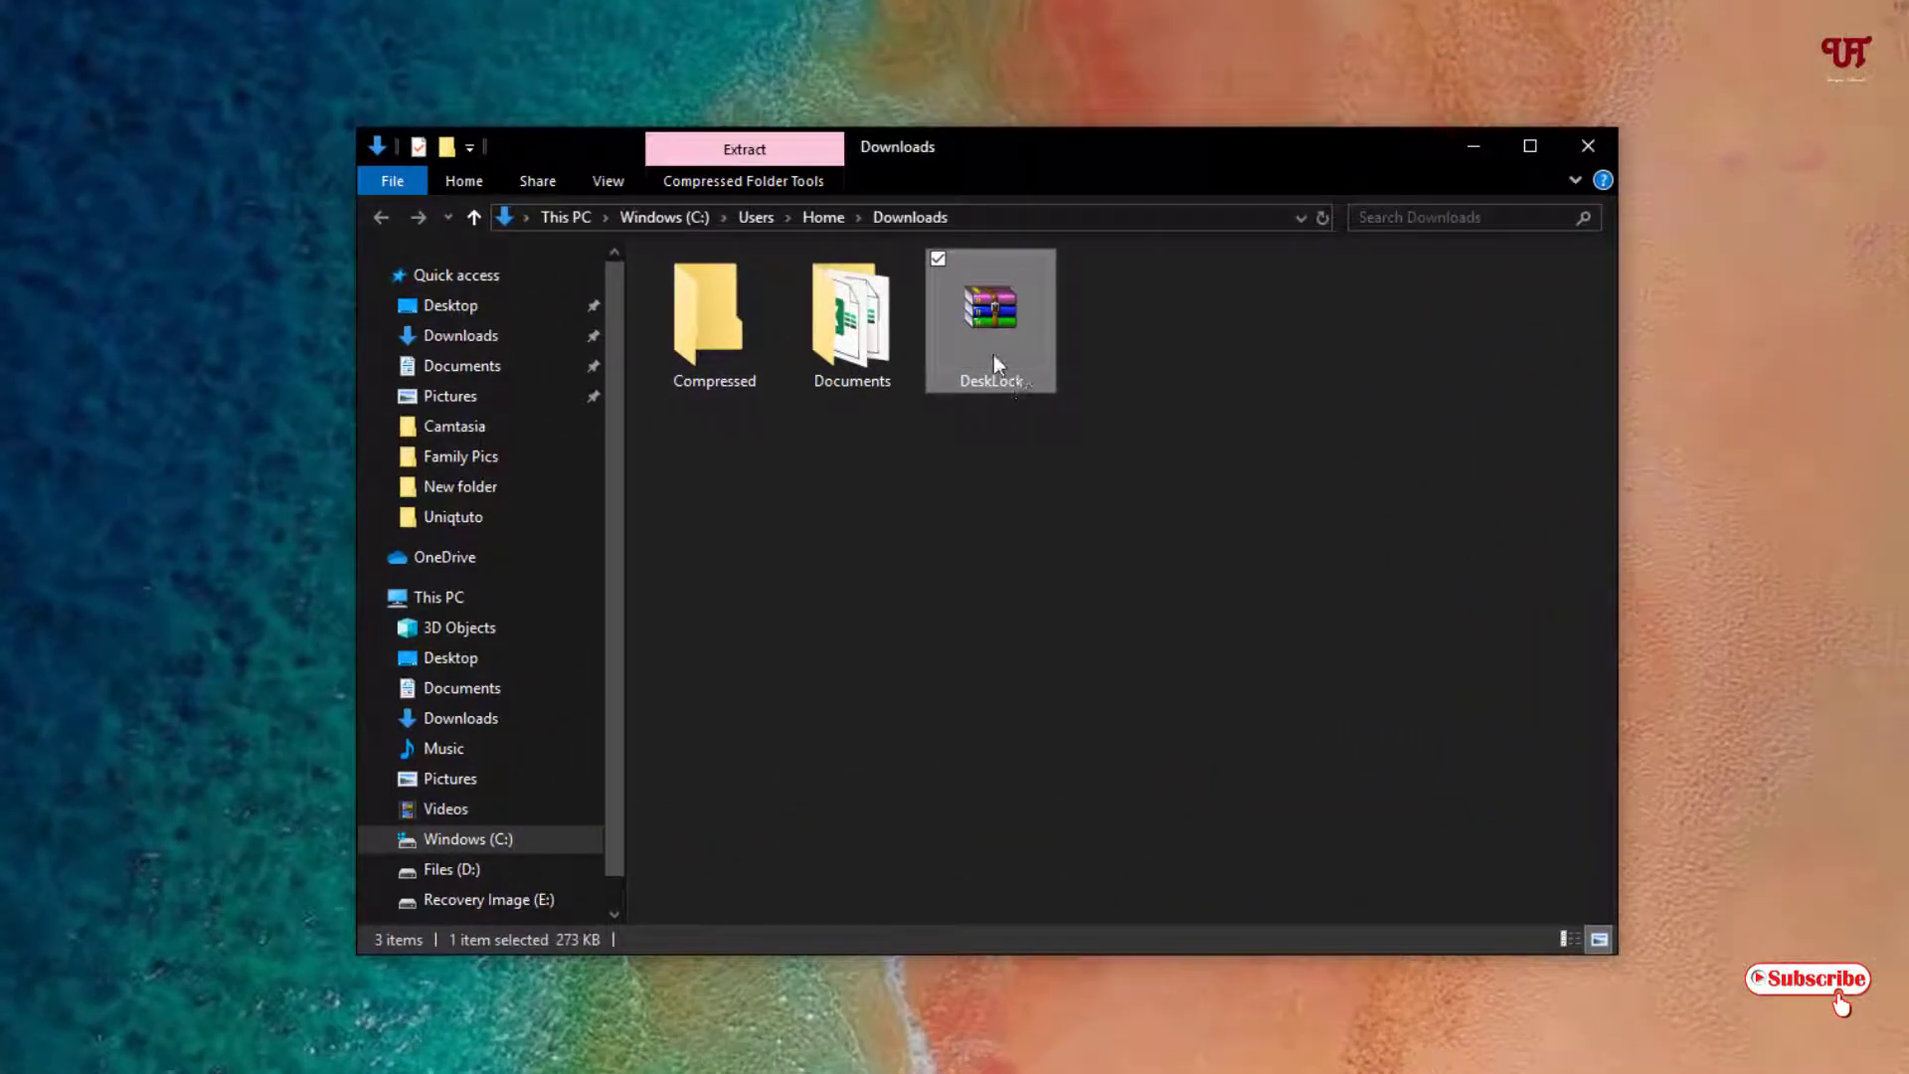
# - Extract DeskLock.zip with WinRAR into a DeskLock folder in Downloads
pyautogui.doubleClick(993, 354)
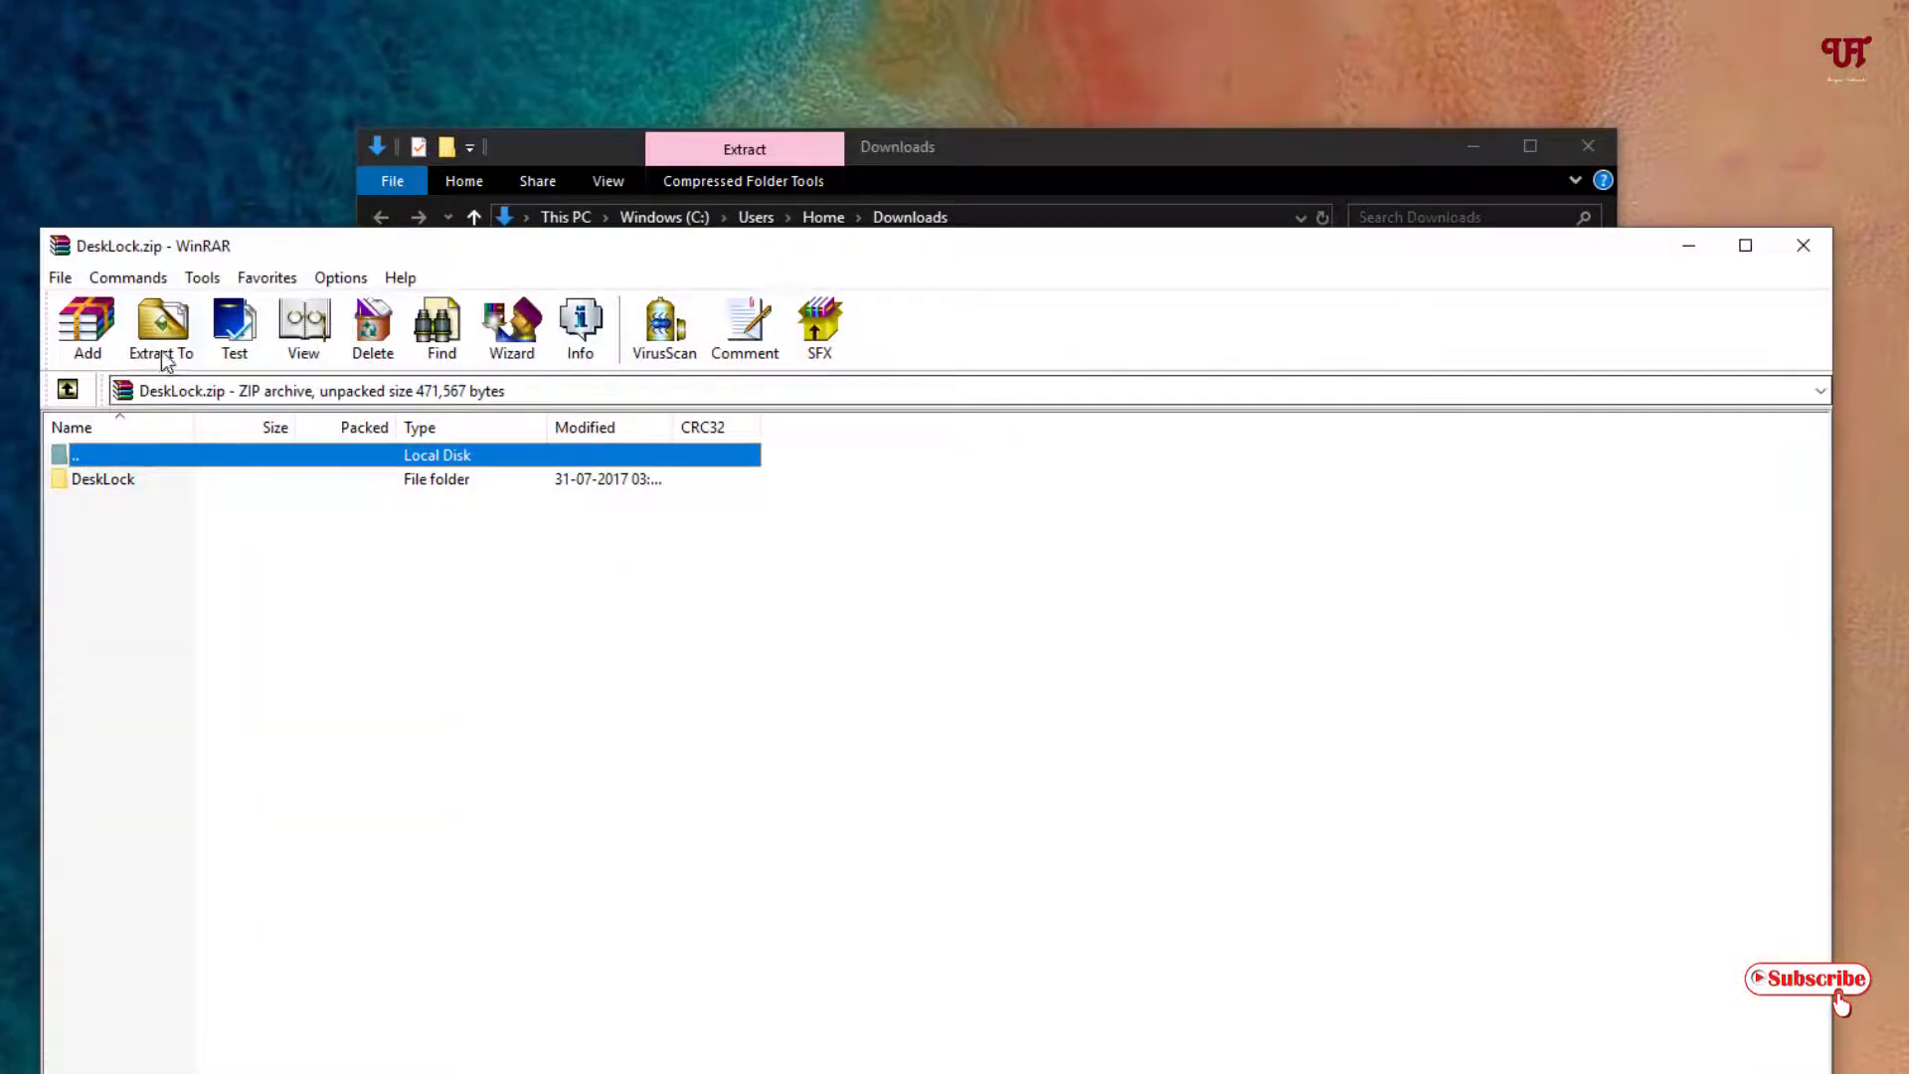
pyautogui.click(164, 356)
pyautogui.click(1023, 987)
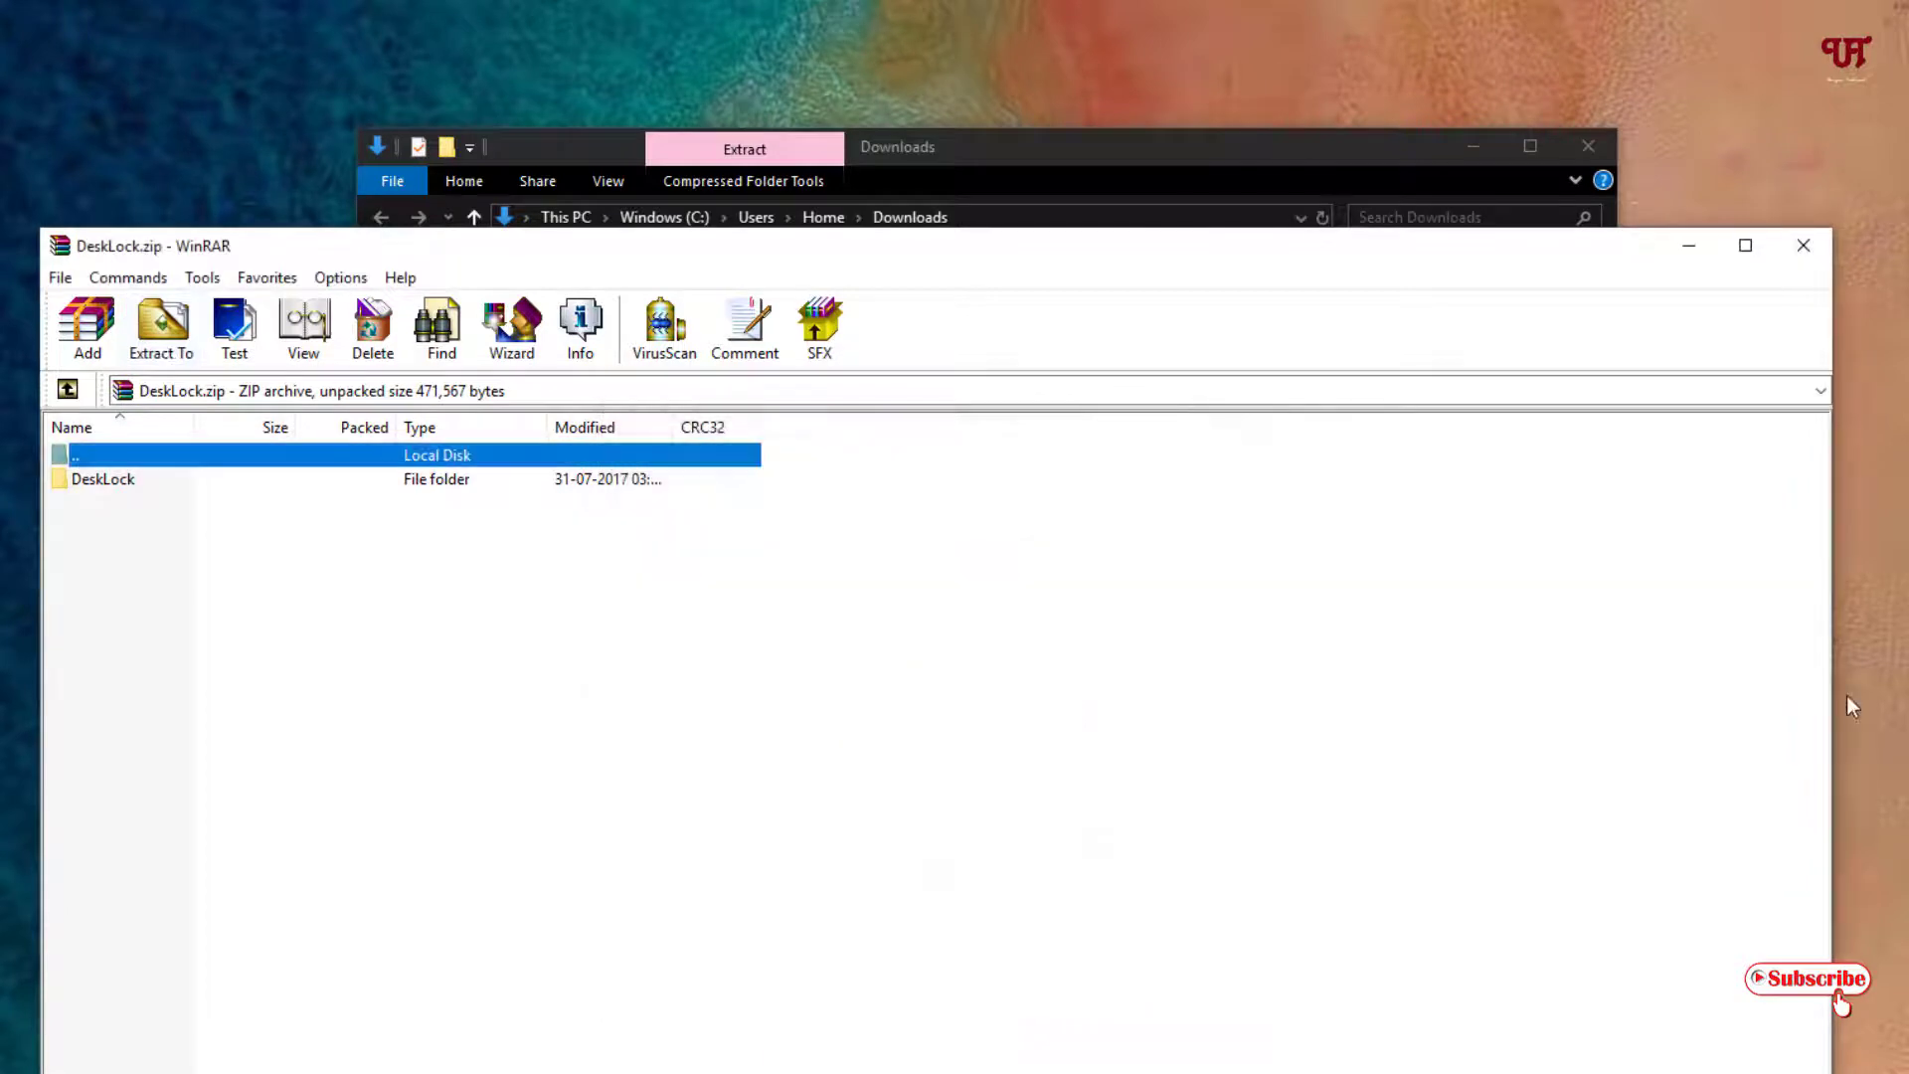
pyautogui.click(1818, 238)
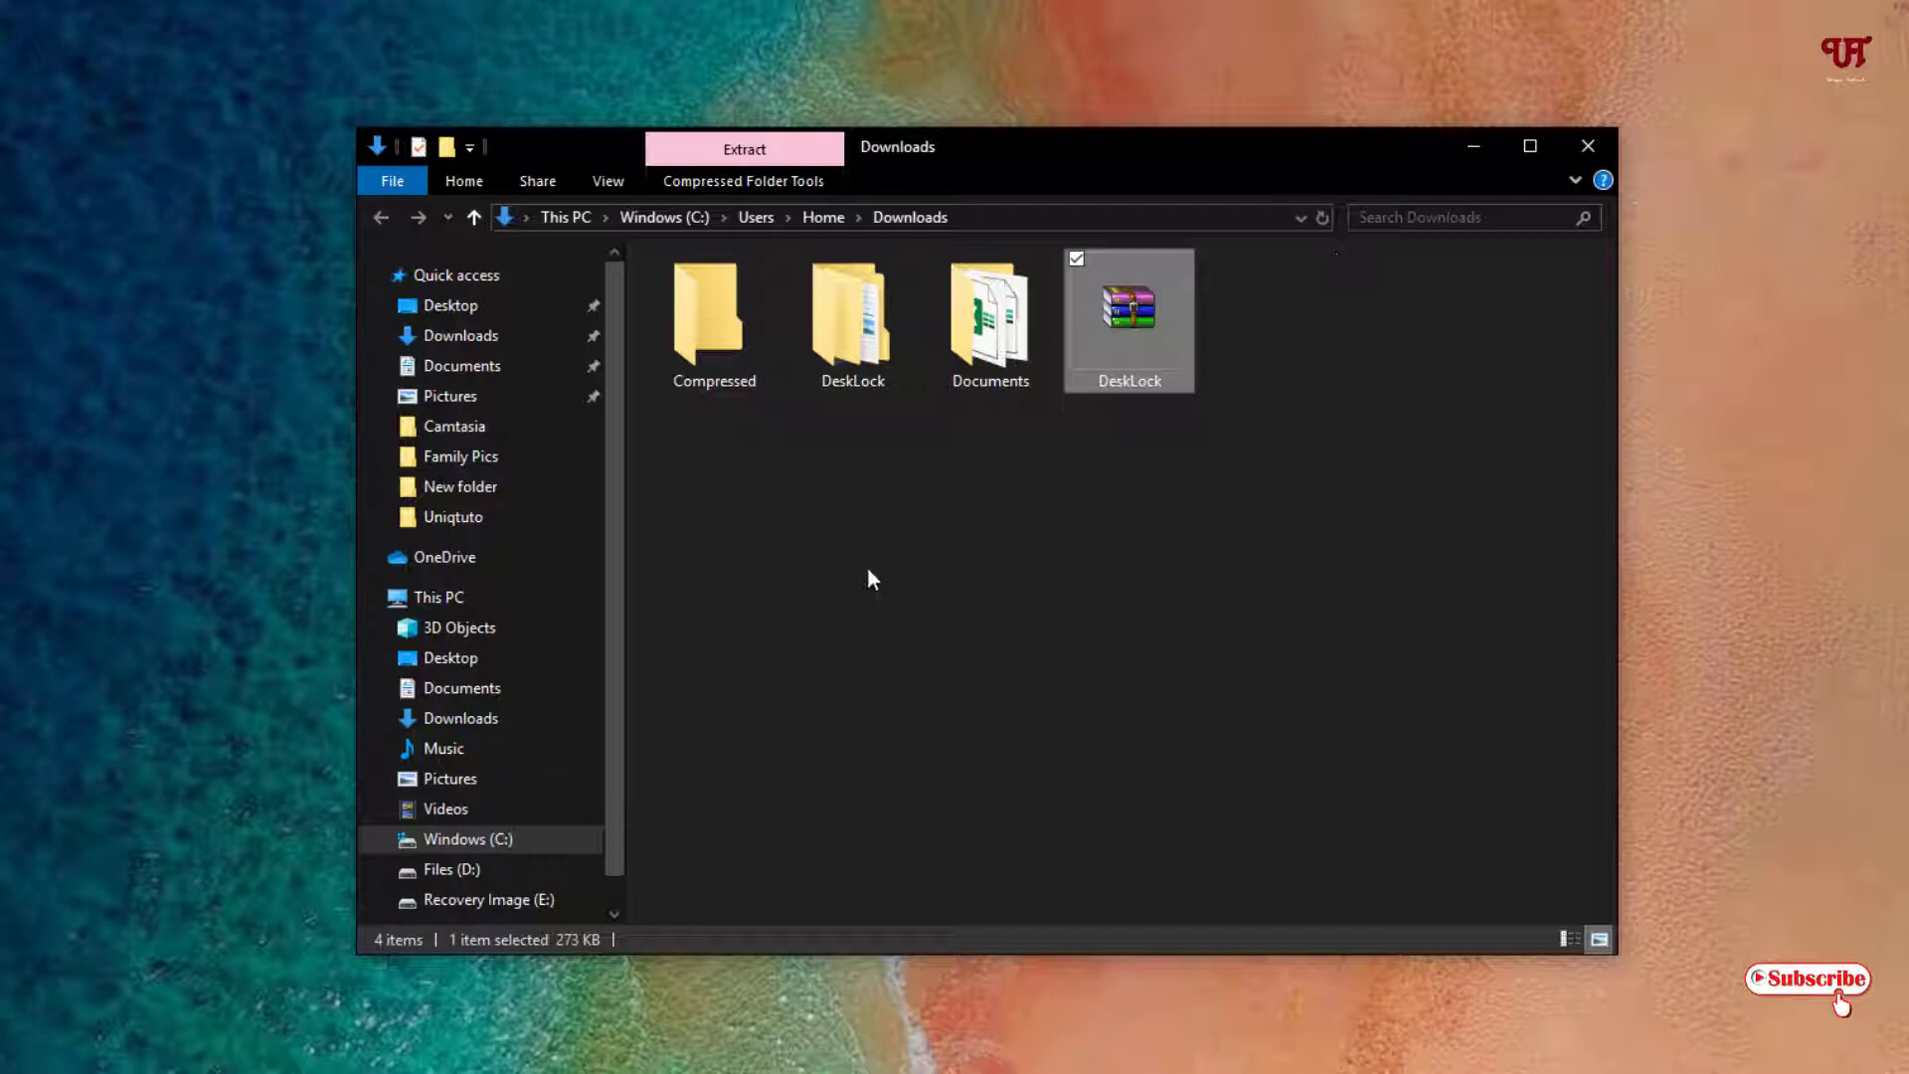
# - Open the DeskLock folder, then its inner DeskLock folder, and launch the DeskLock application
pyautogui.doubleClick(847, 349)
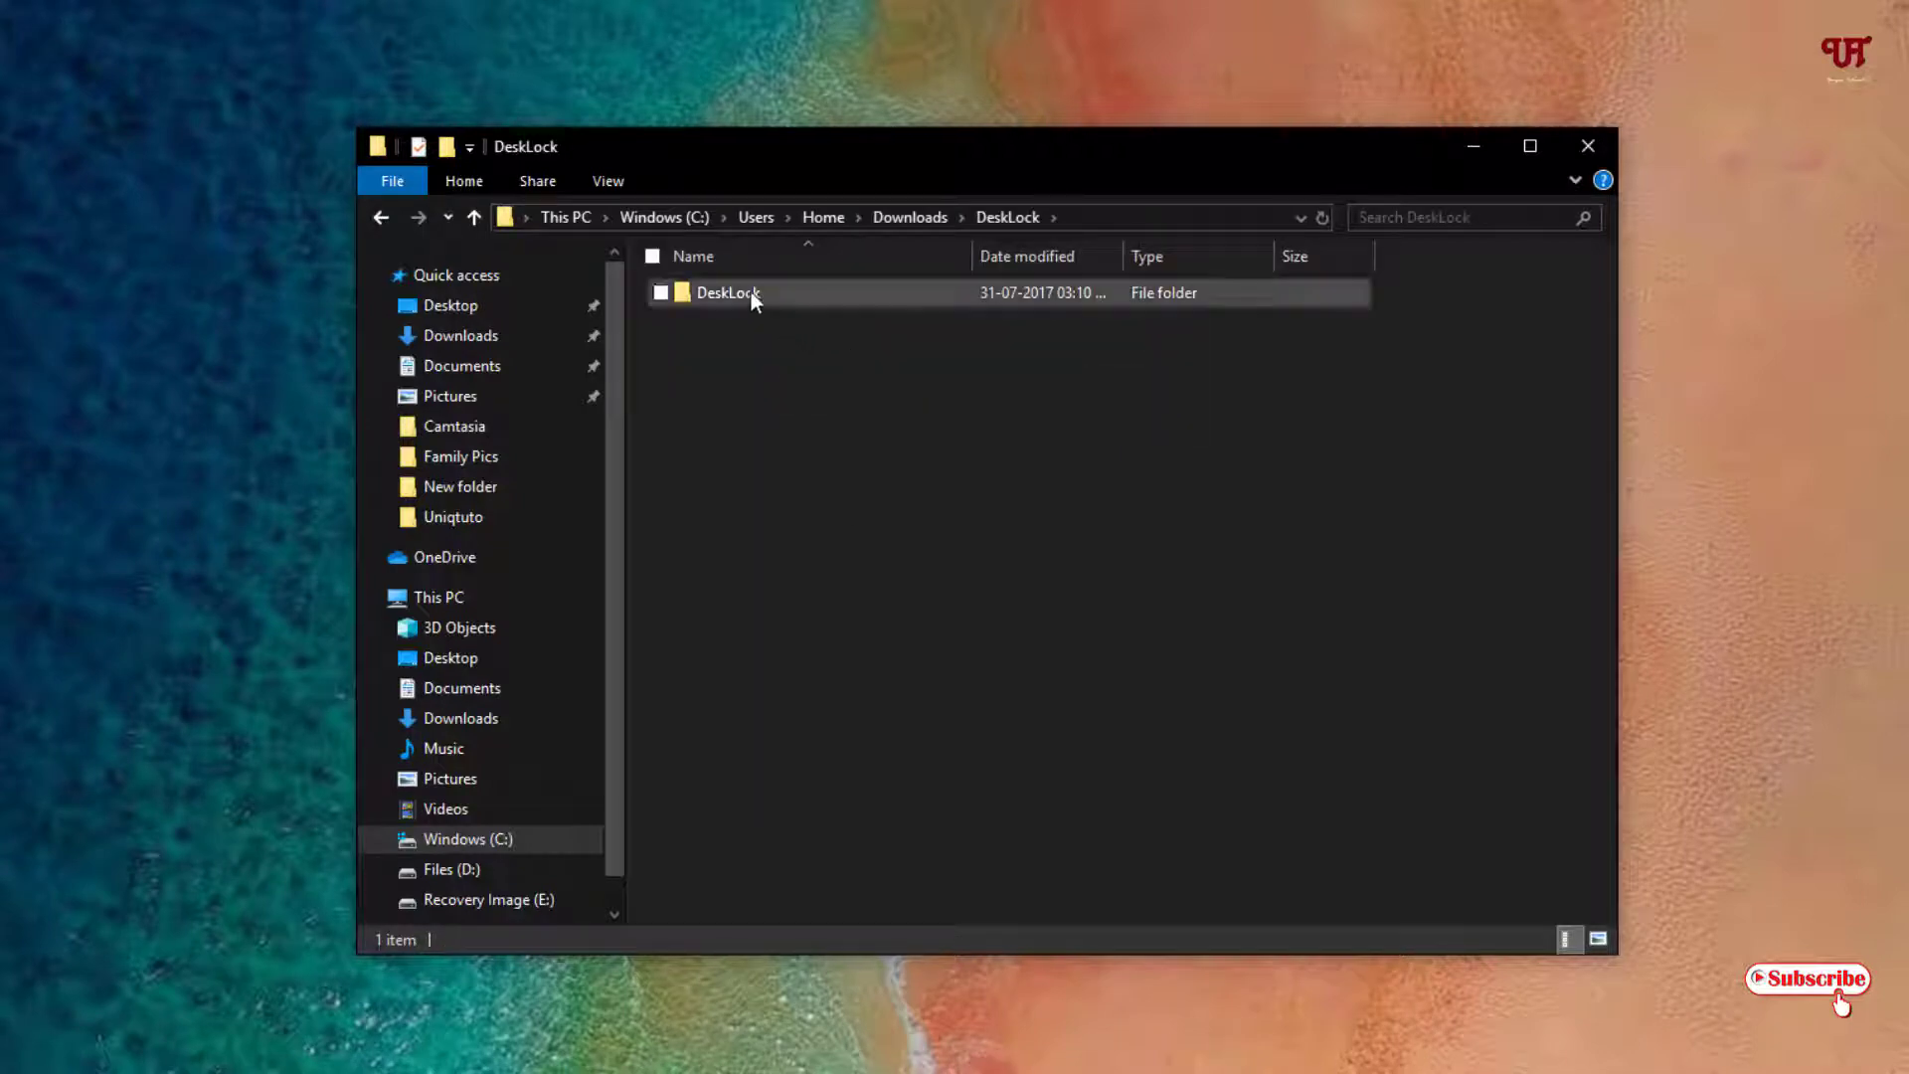
pyautogui.doubleClick(750, 290)
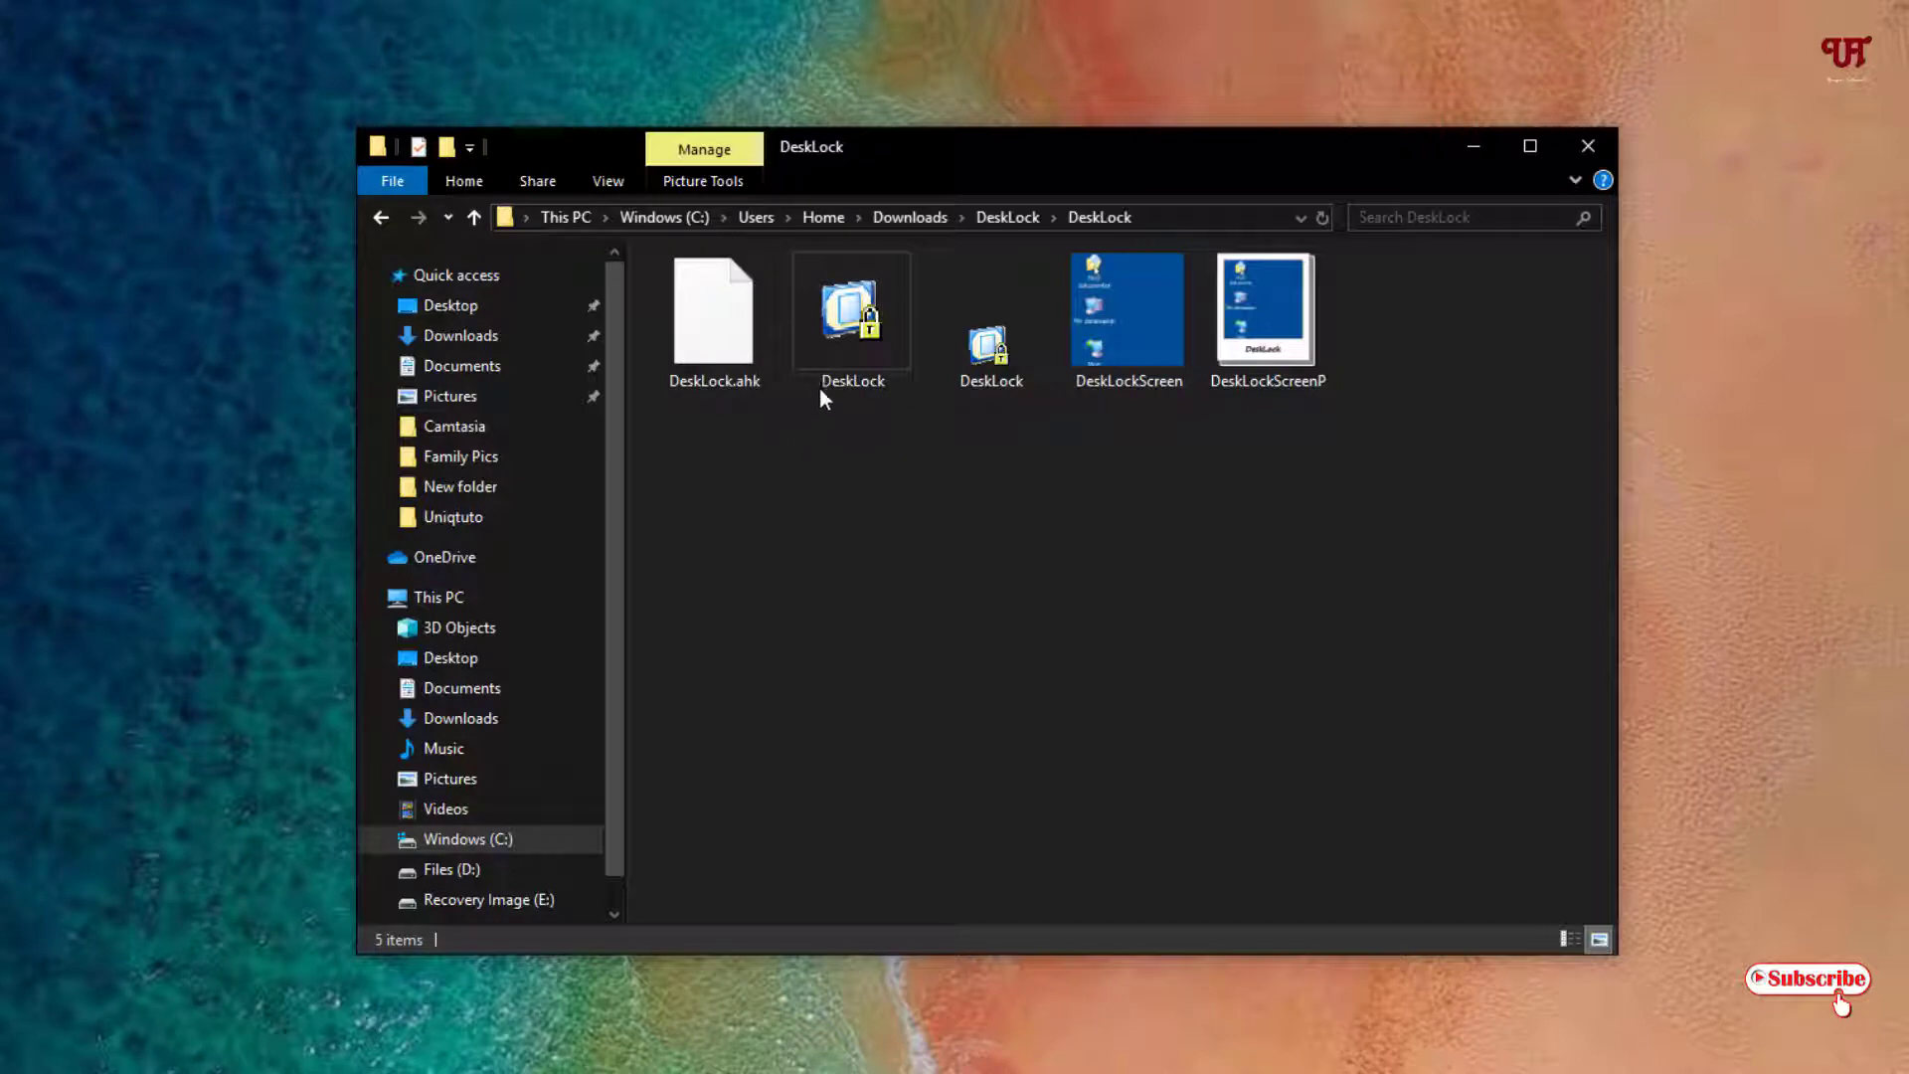
pyautogui.click(842, 325)
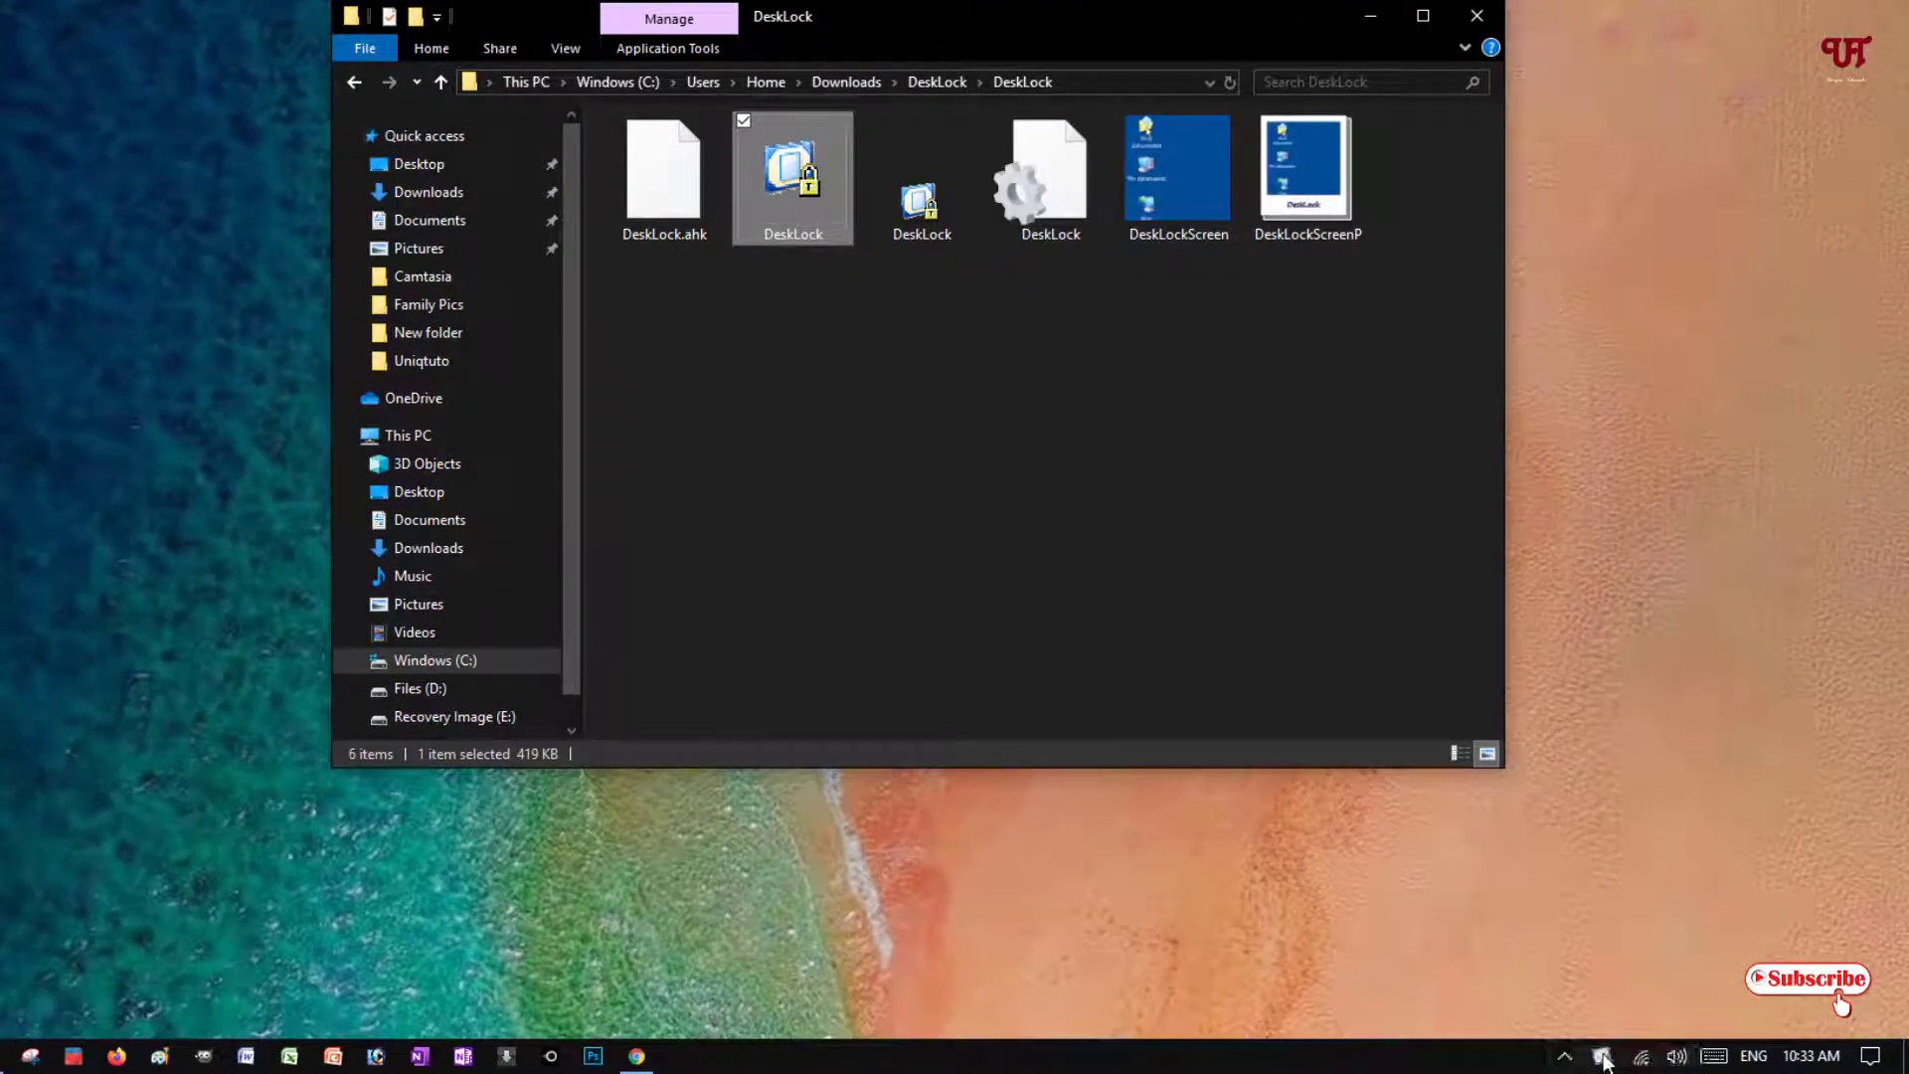
pyautogui.click(1567, 1057)
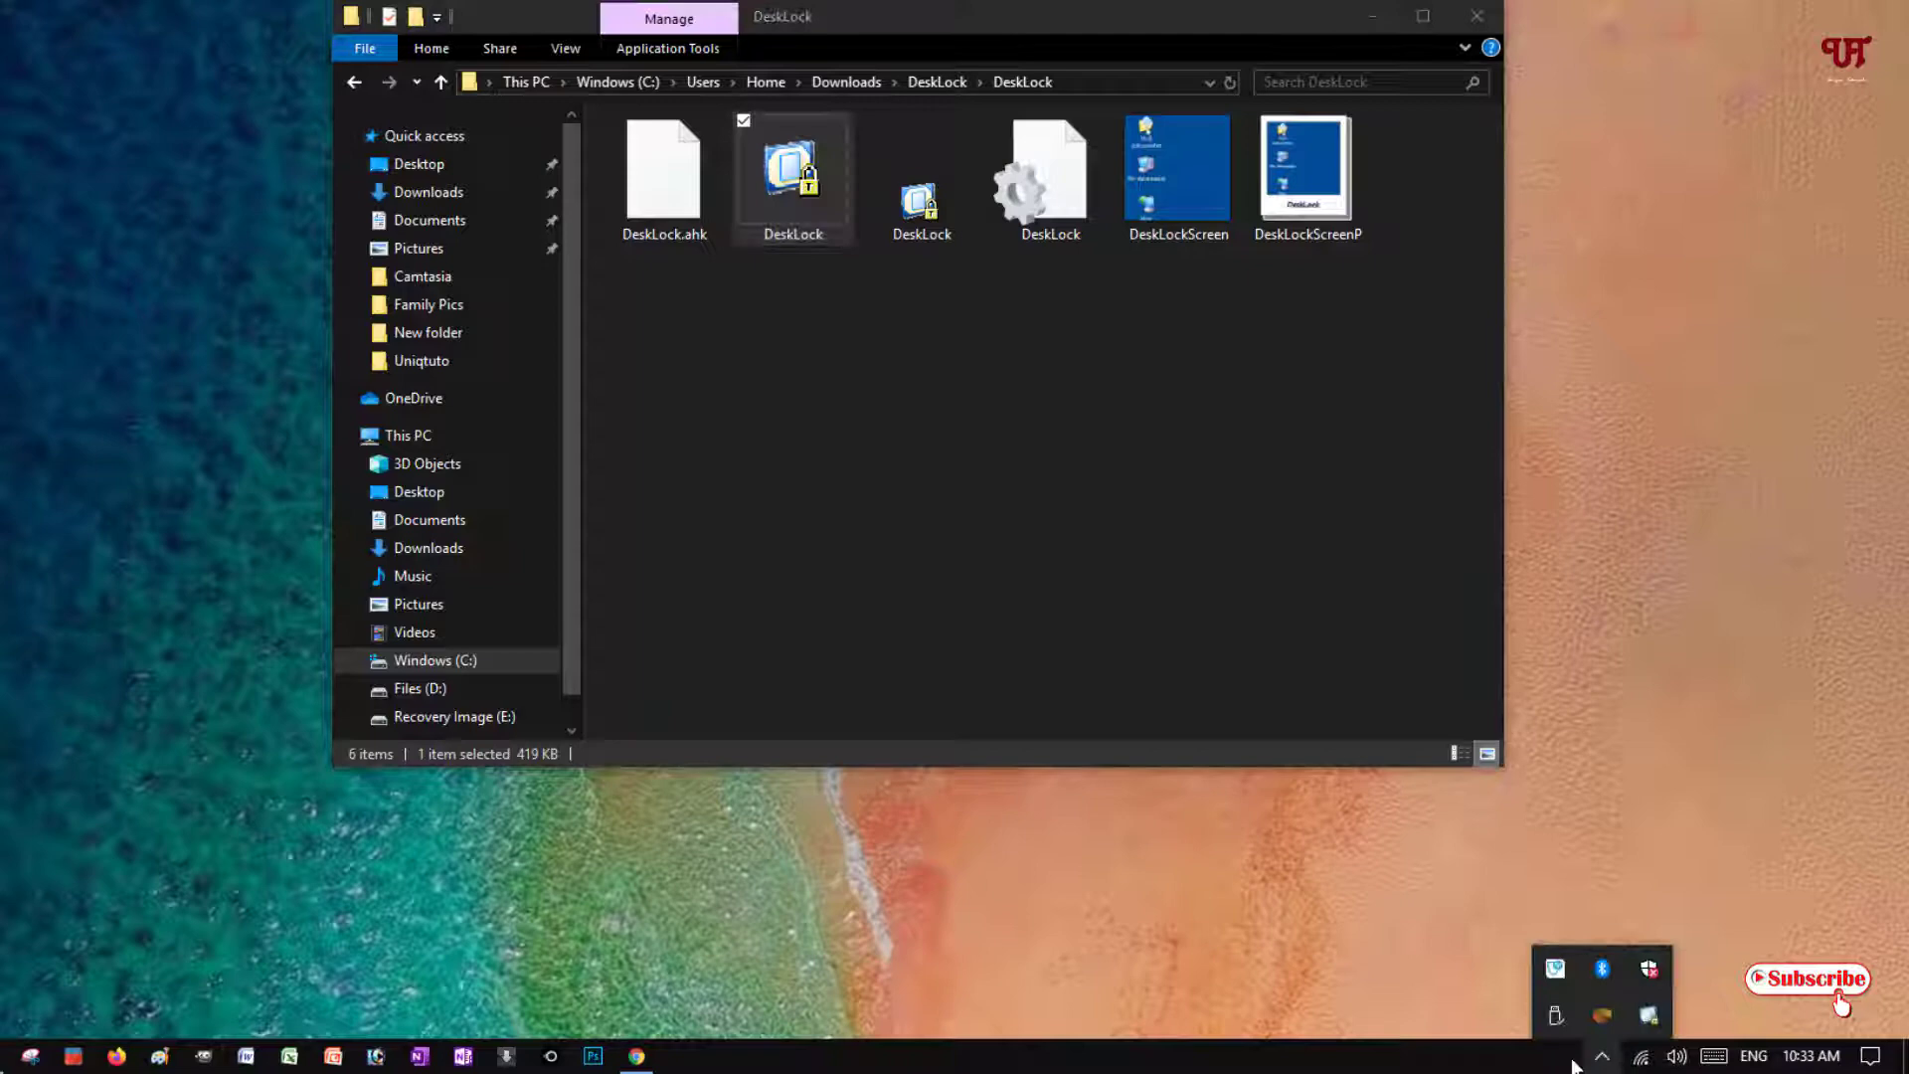
pyautogui.rightClick(1657, 1019)
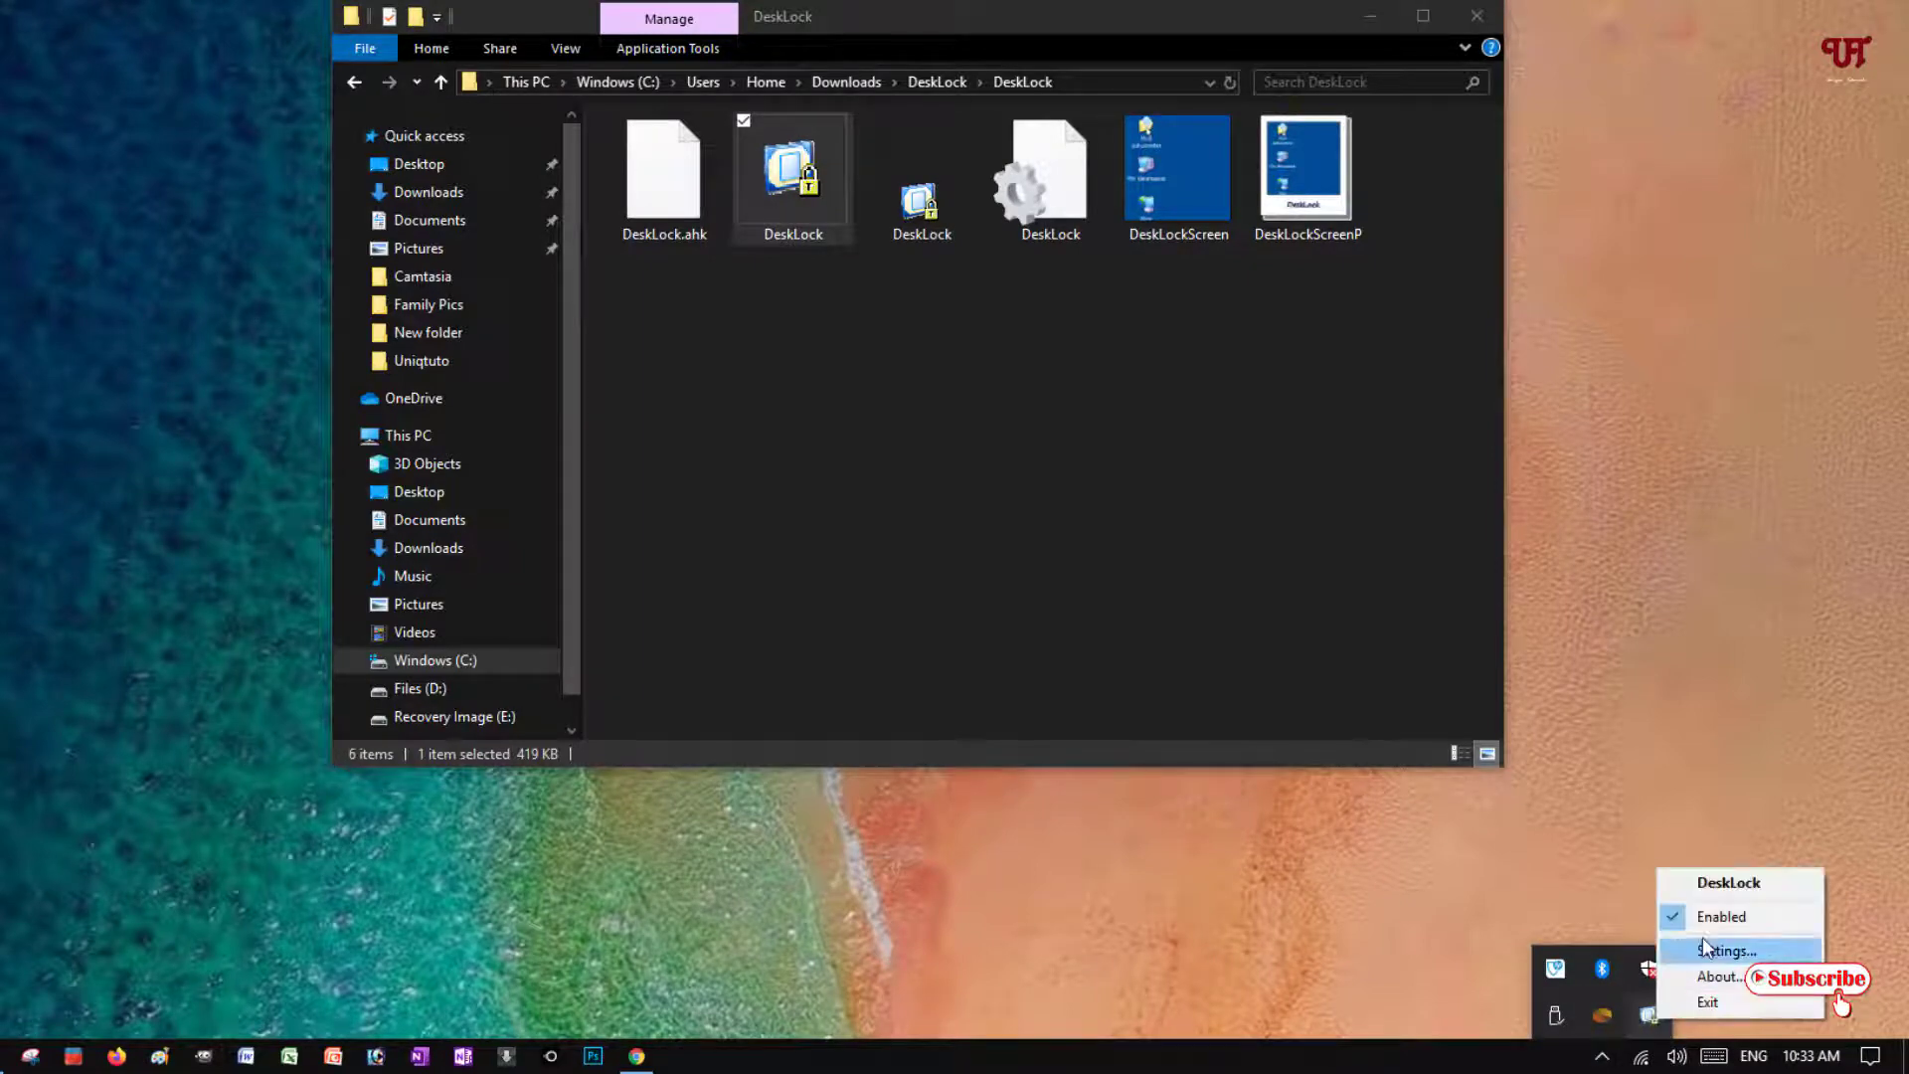
pyautogui.click(1263, 645)
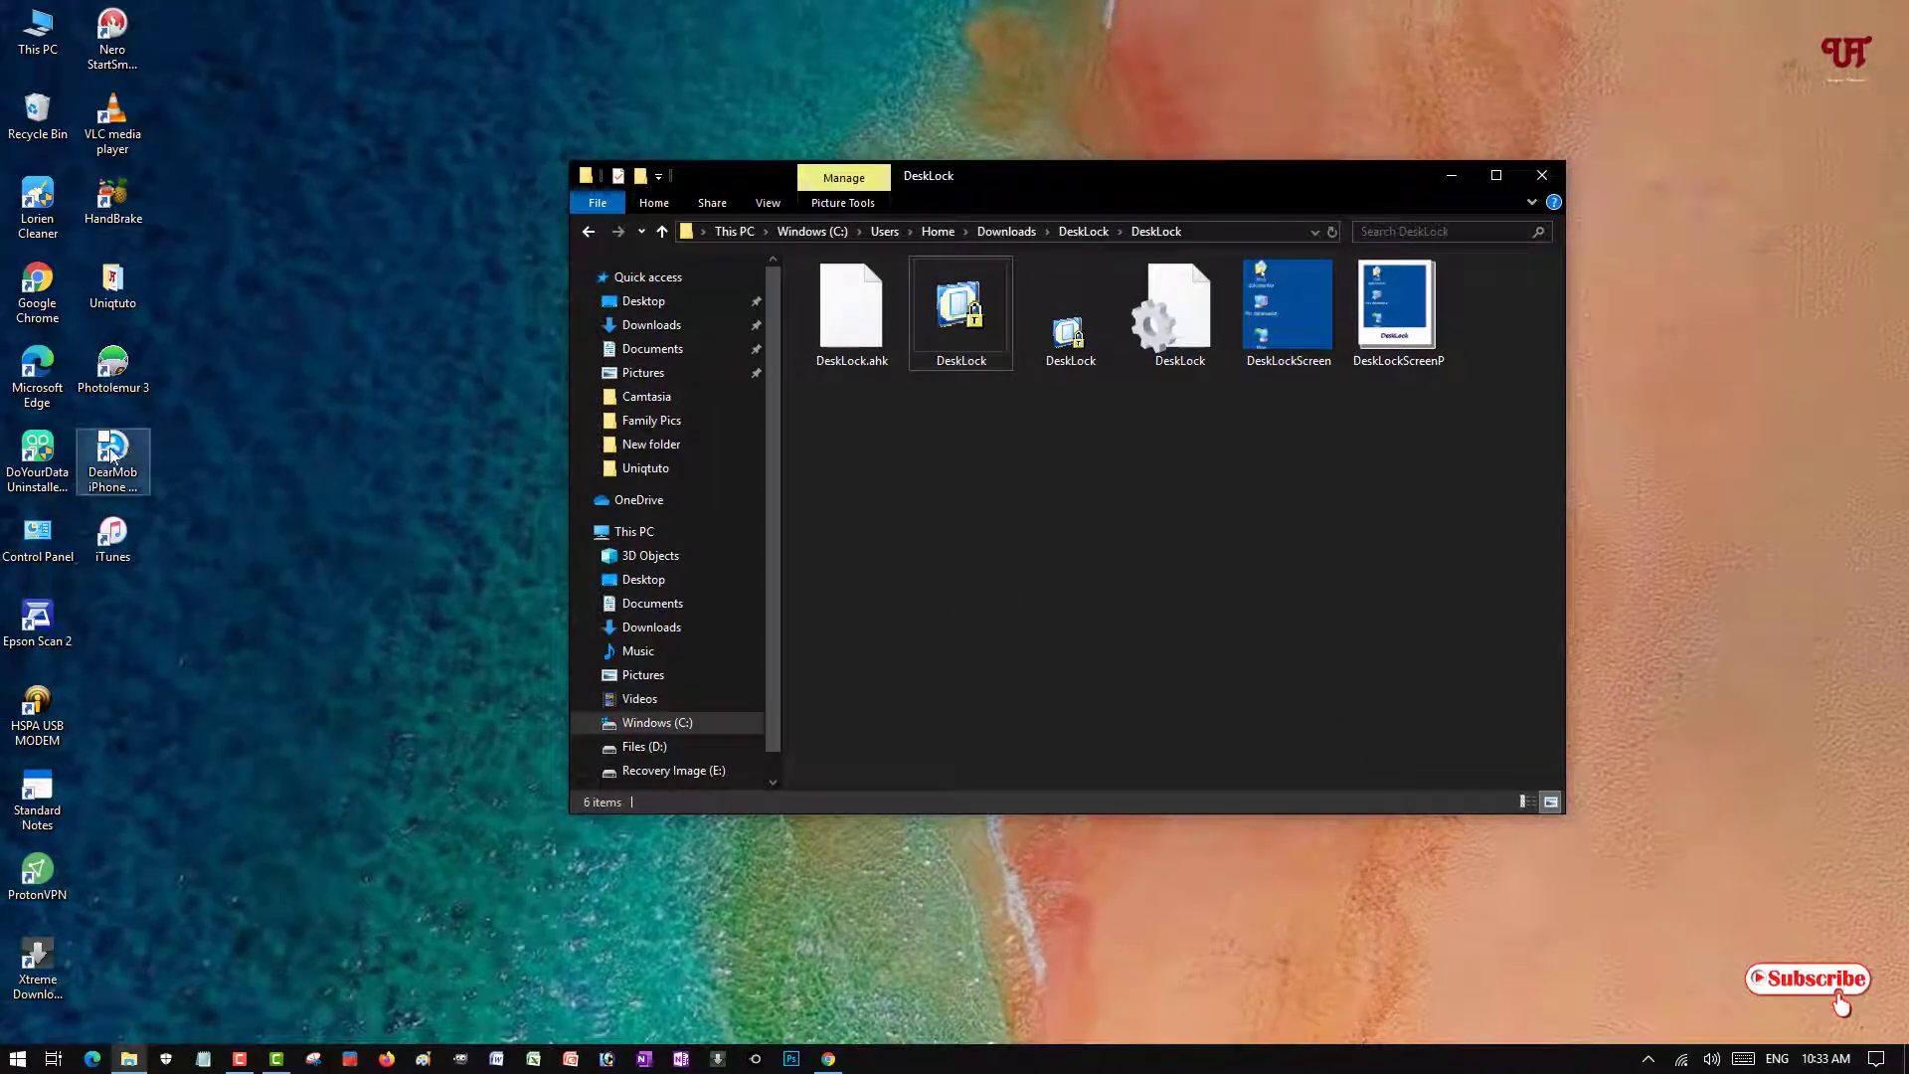
pyautogui.click(113, 455)
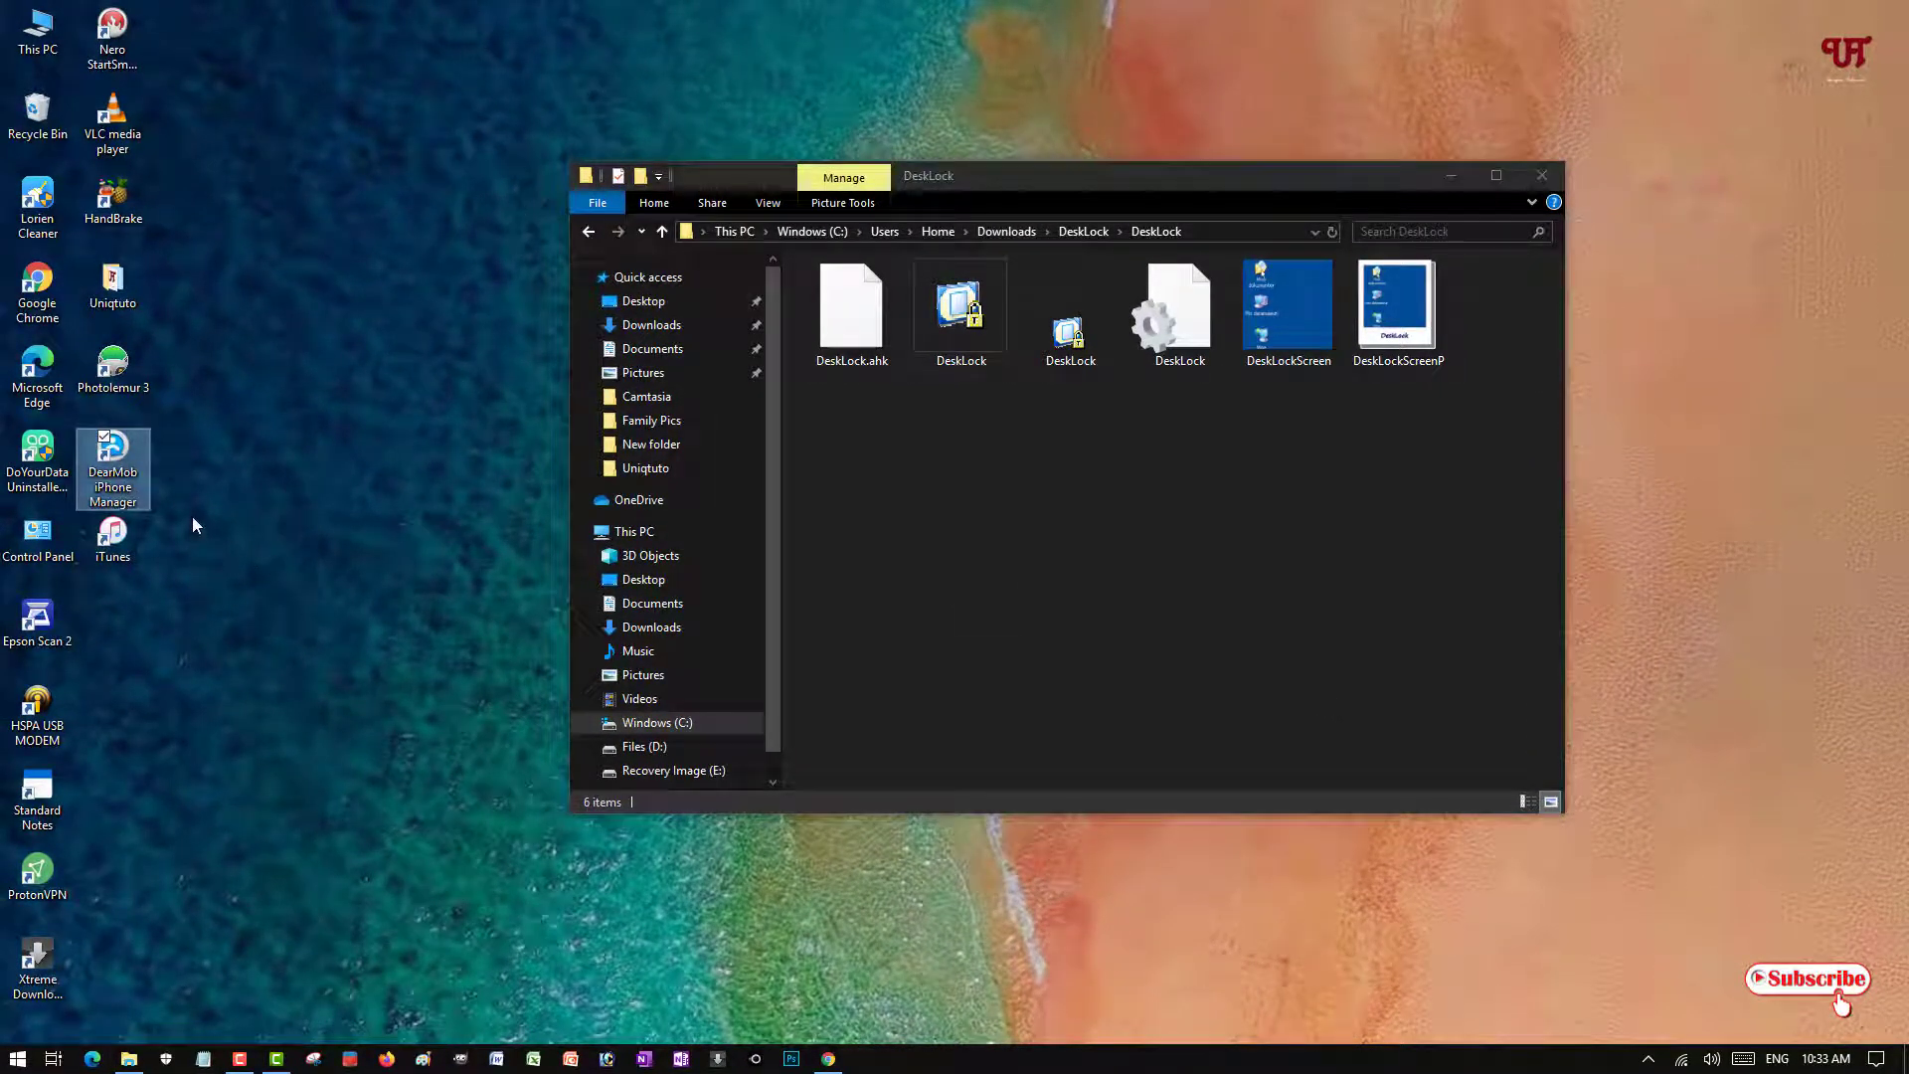
pyautogui.click(137, 674)
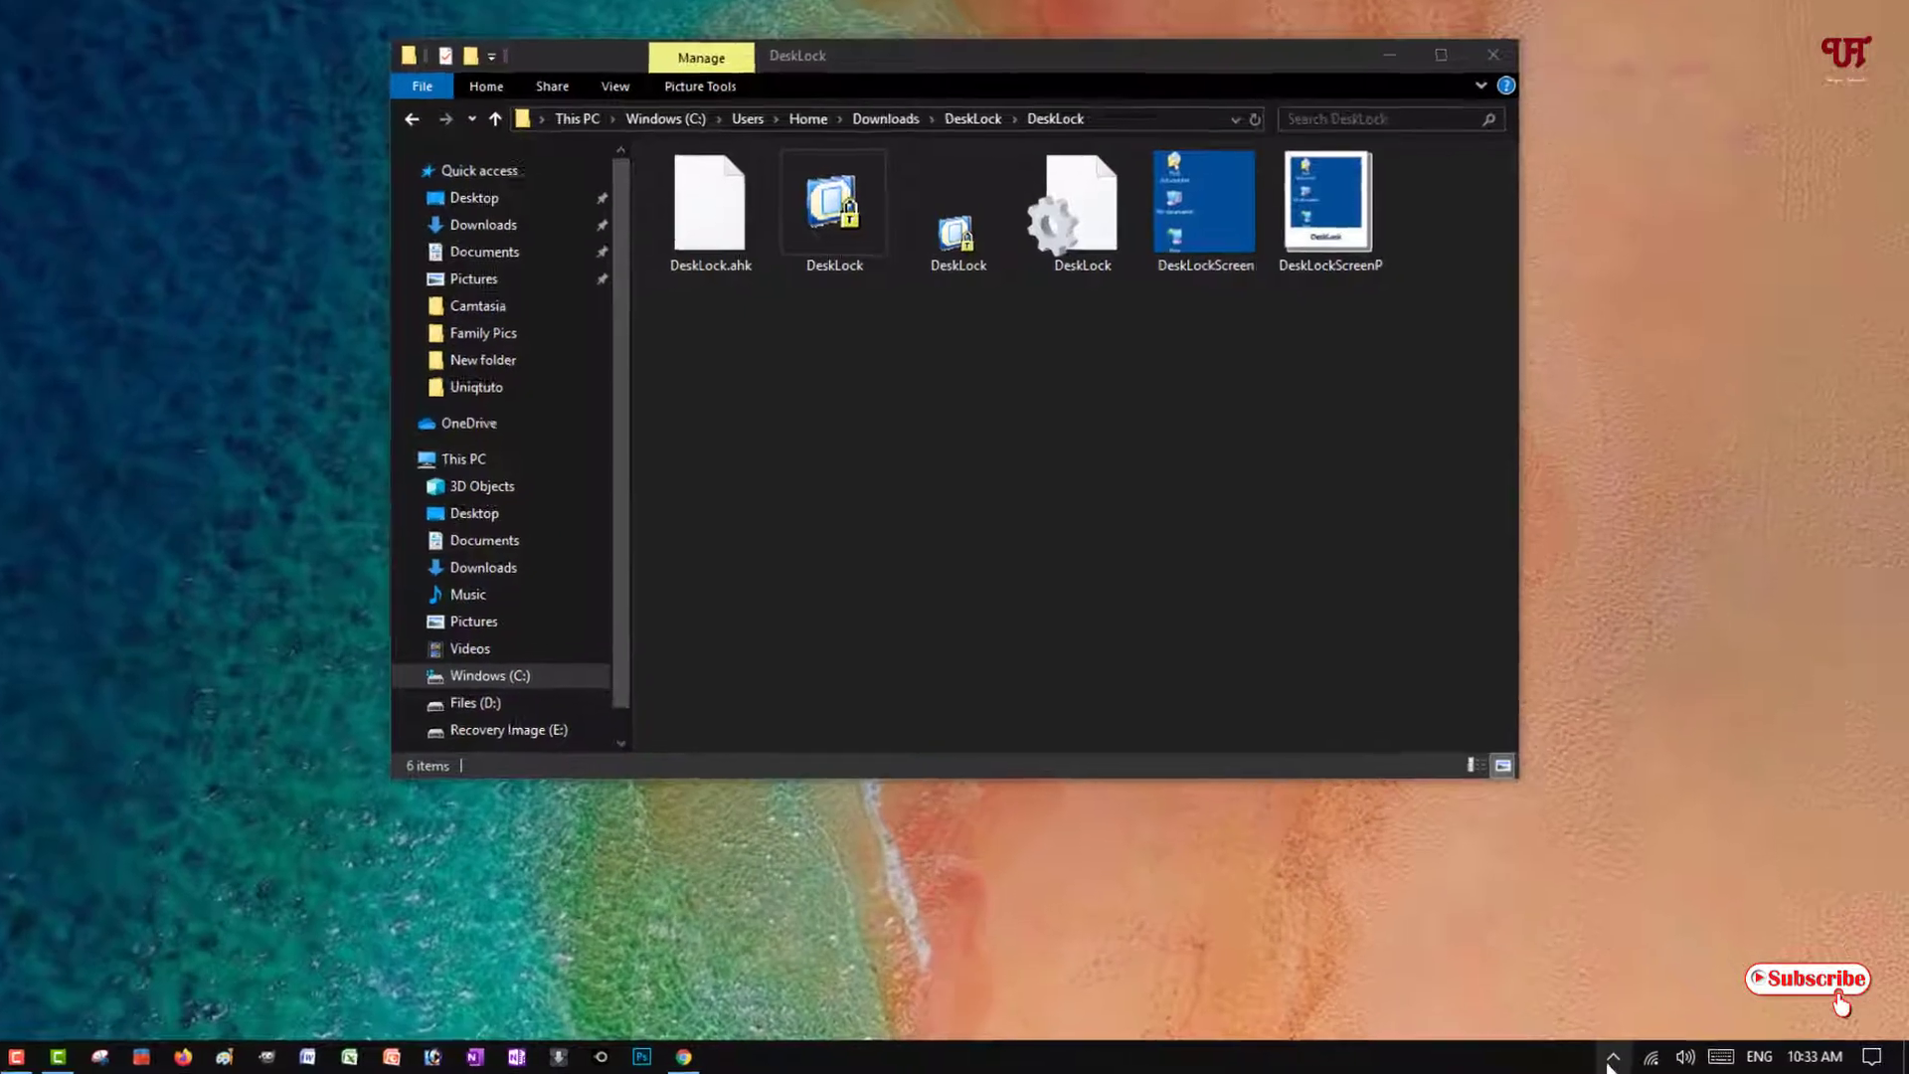
# - Open DeskLock Settings from the tray, close the folder window, and uncheck 'Disable right mouse button'
pyautogui.click(1648, 1058)
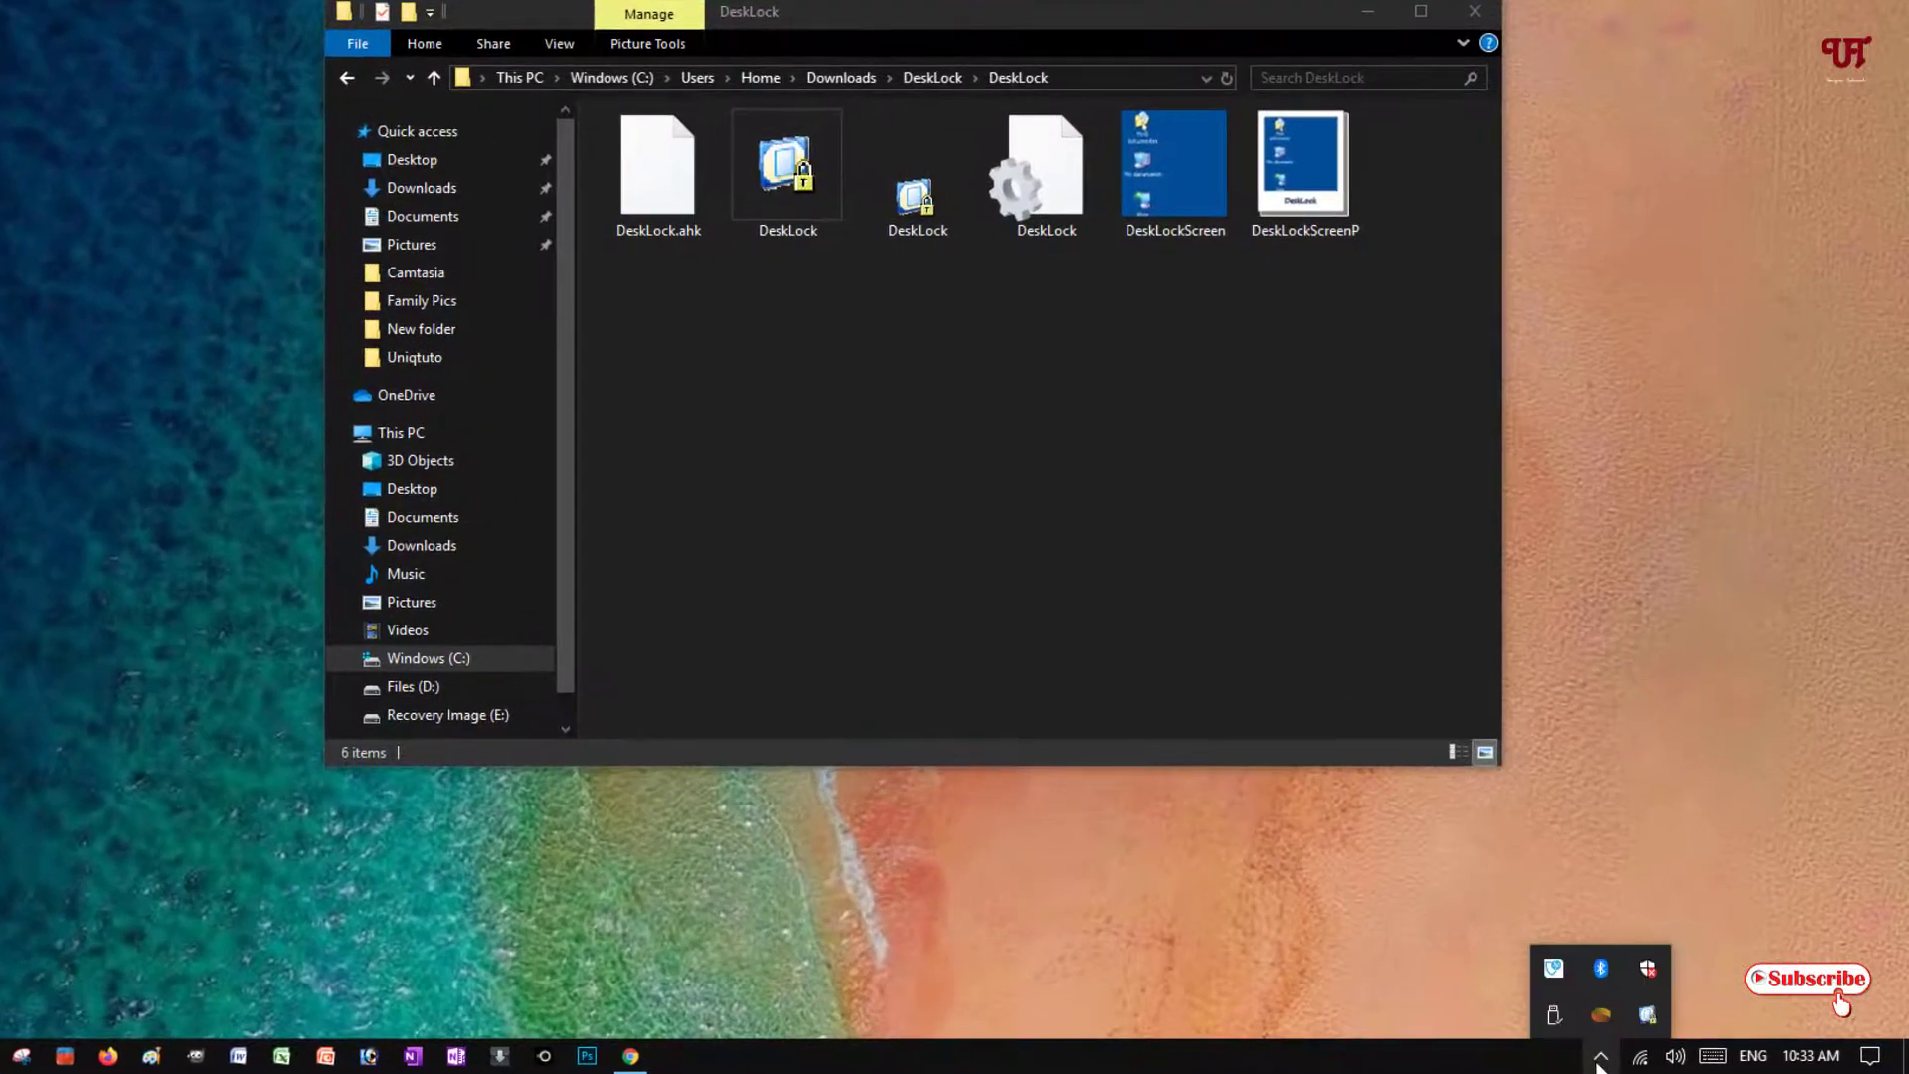
pyautogui.rightClick(1648, 1016)
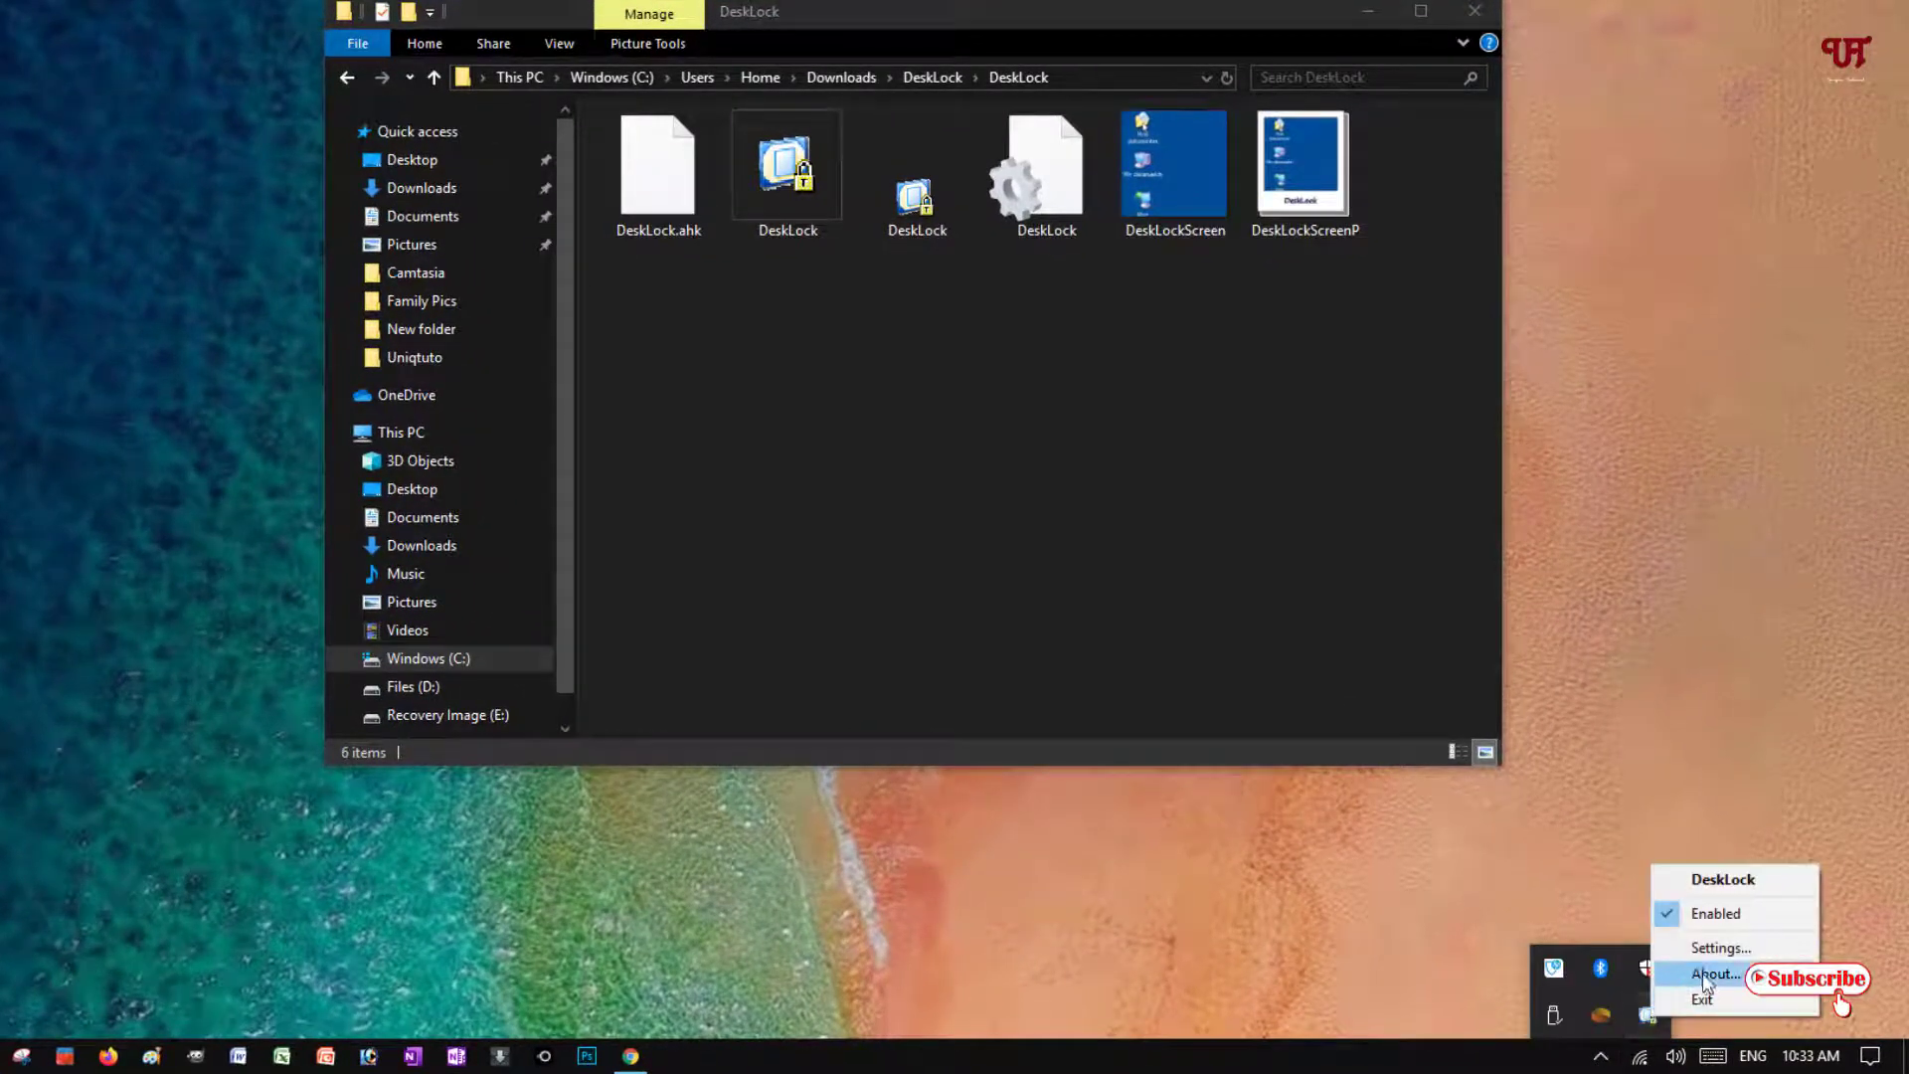
pyautogui.click(1716, 947)
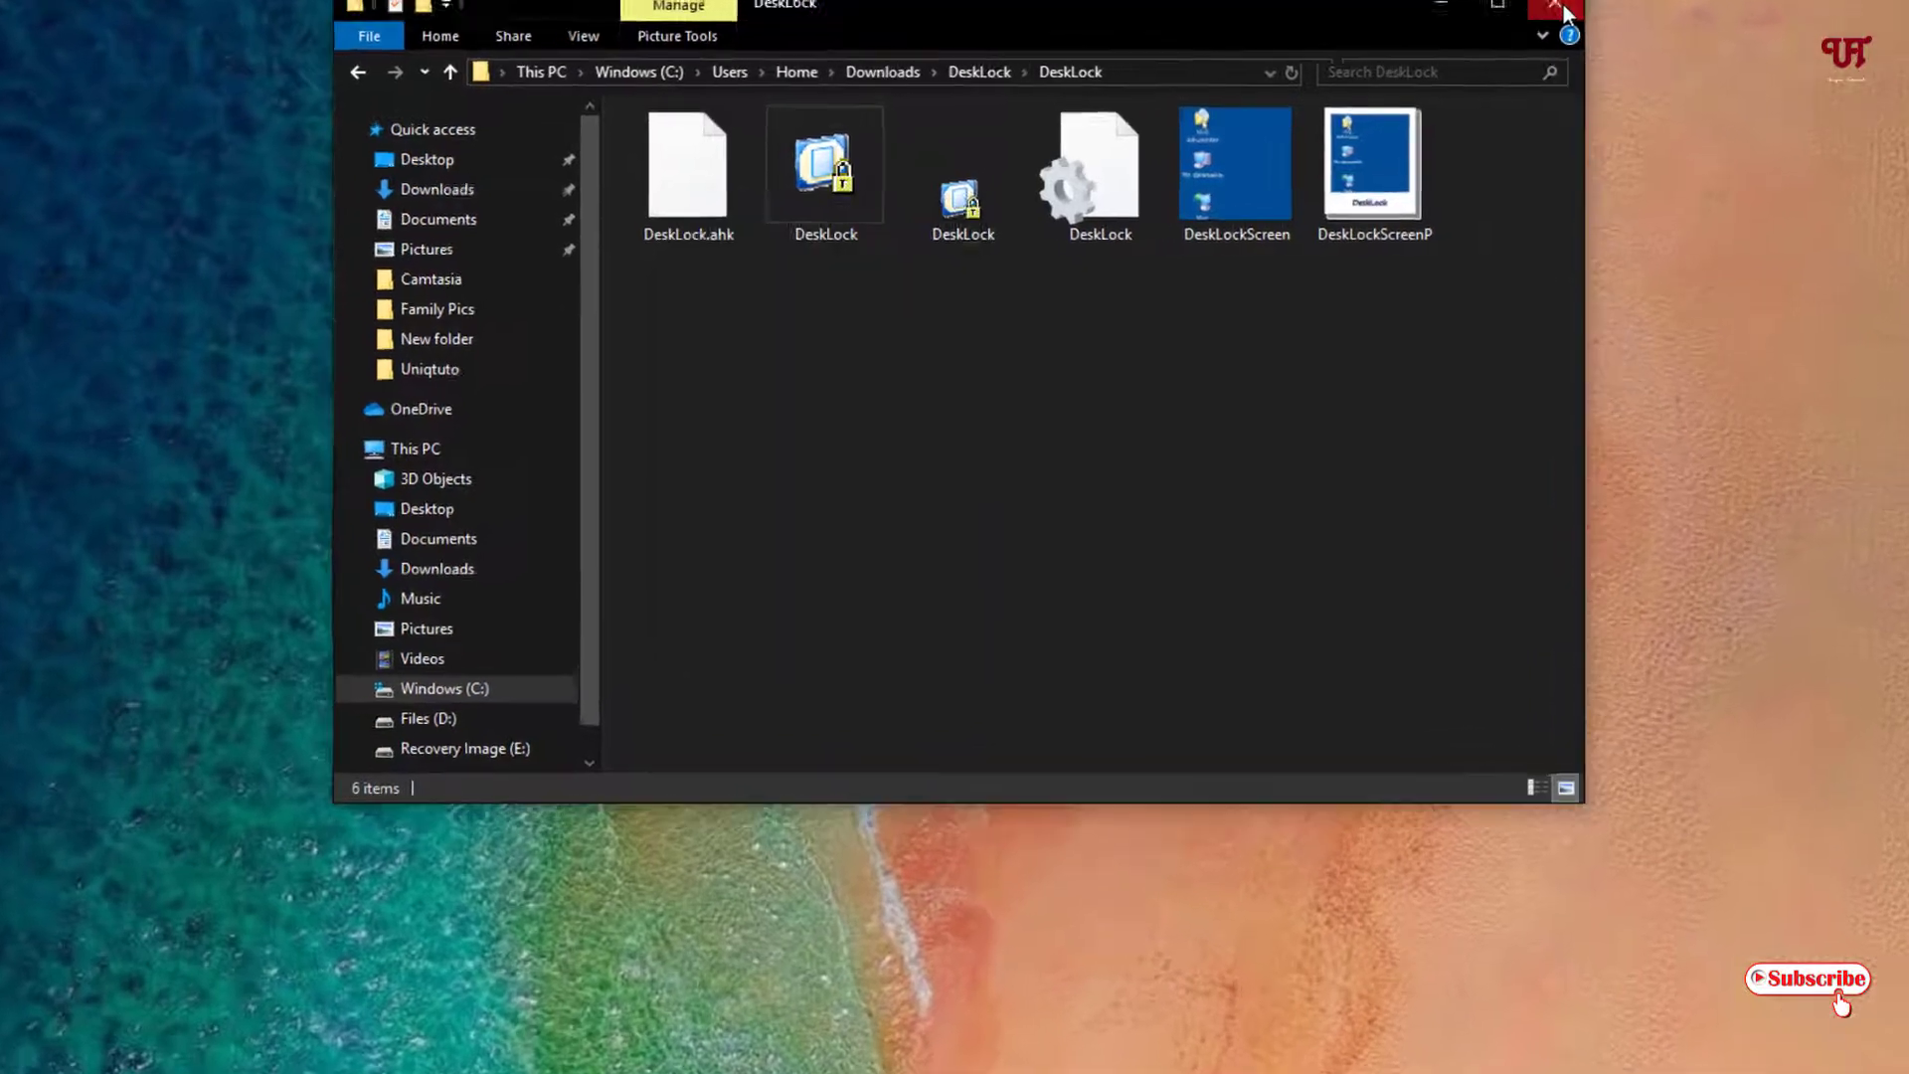
pyautogui.click(1559, 10)
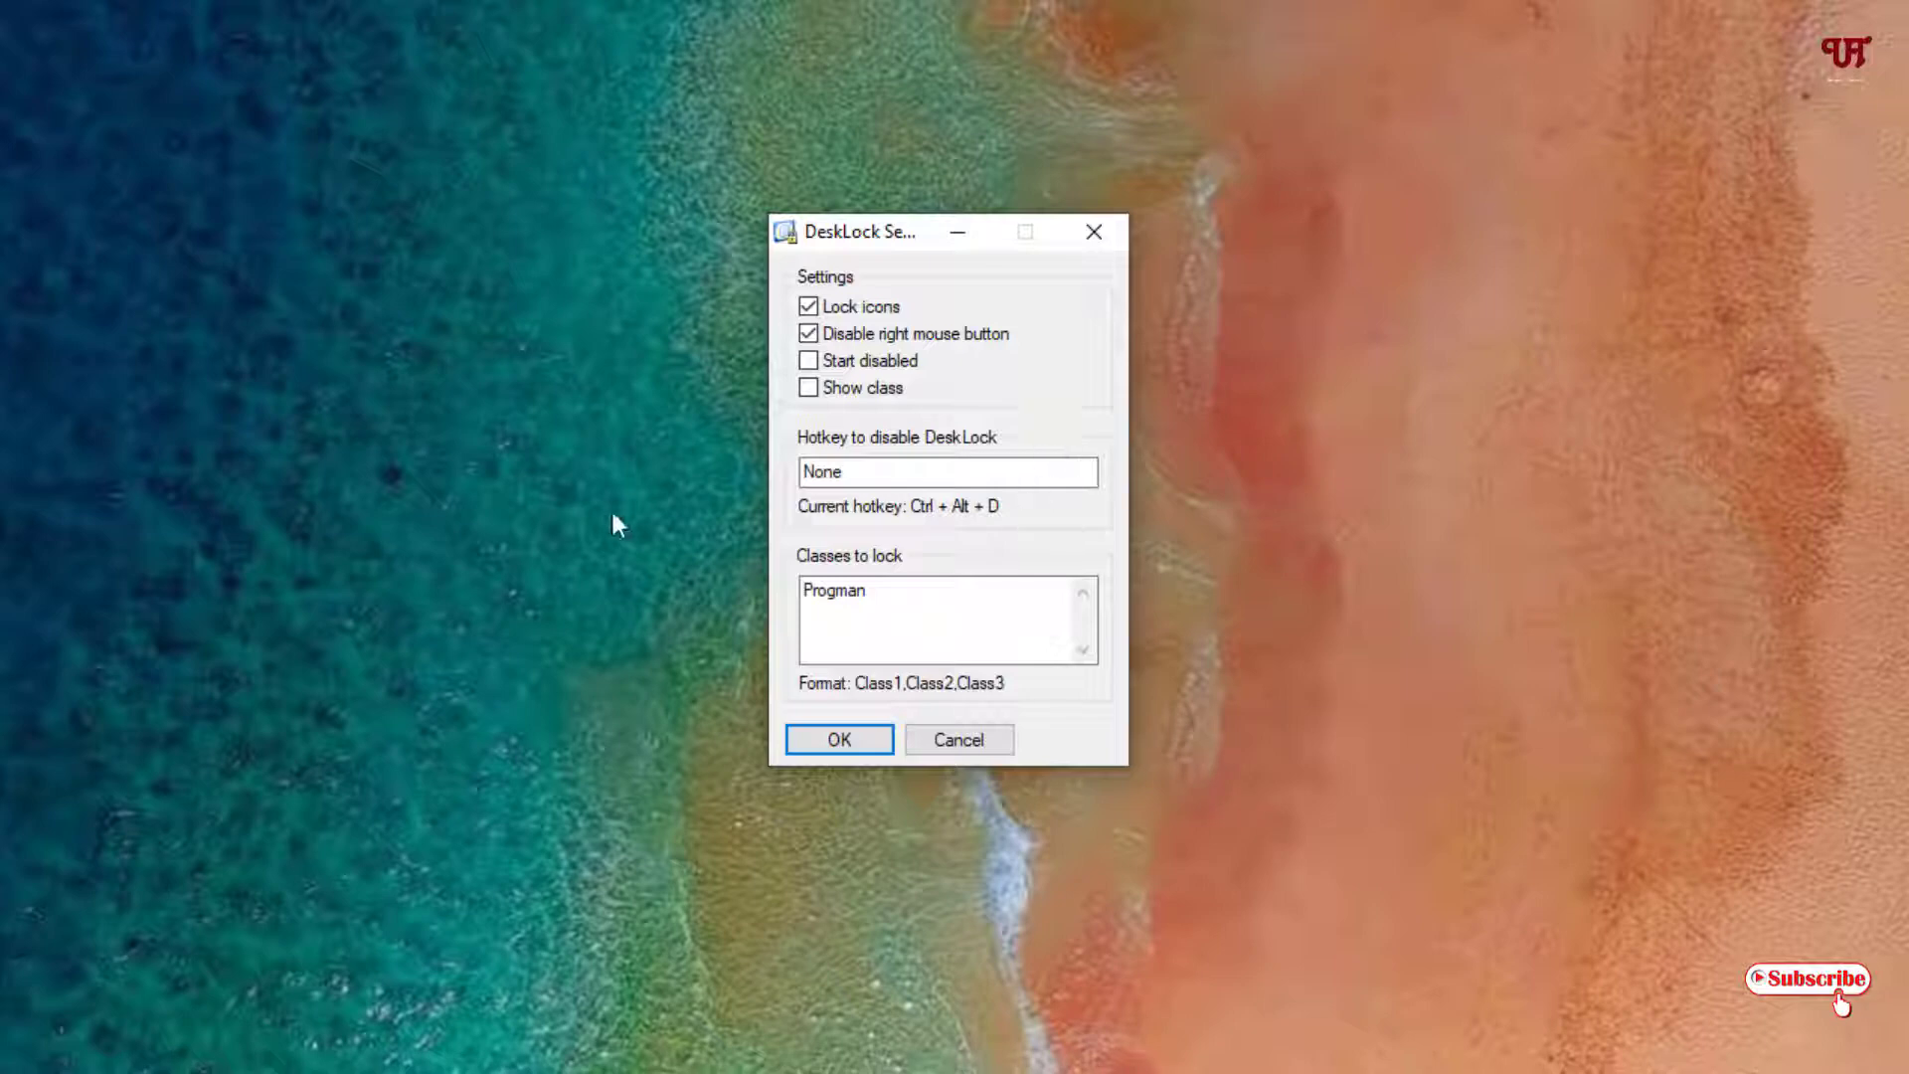
pyautogui.moveTo(895, 239); pyautogui.dragTo(837, 230)
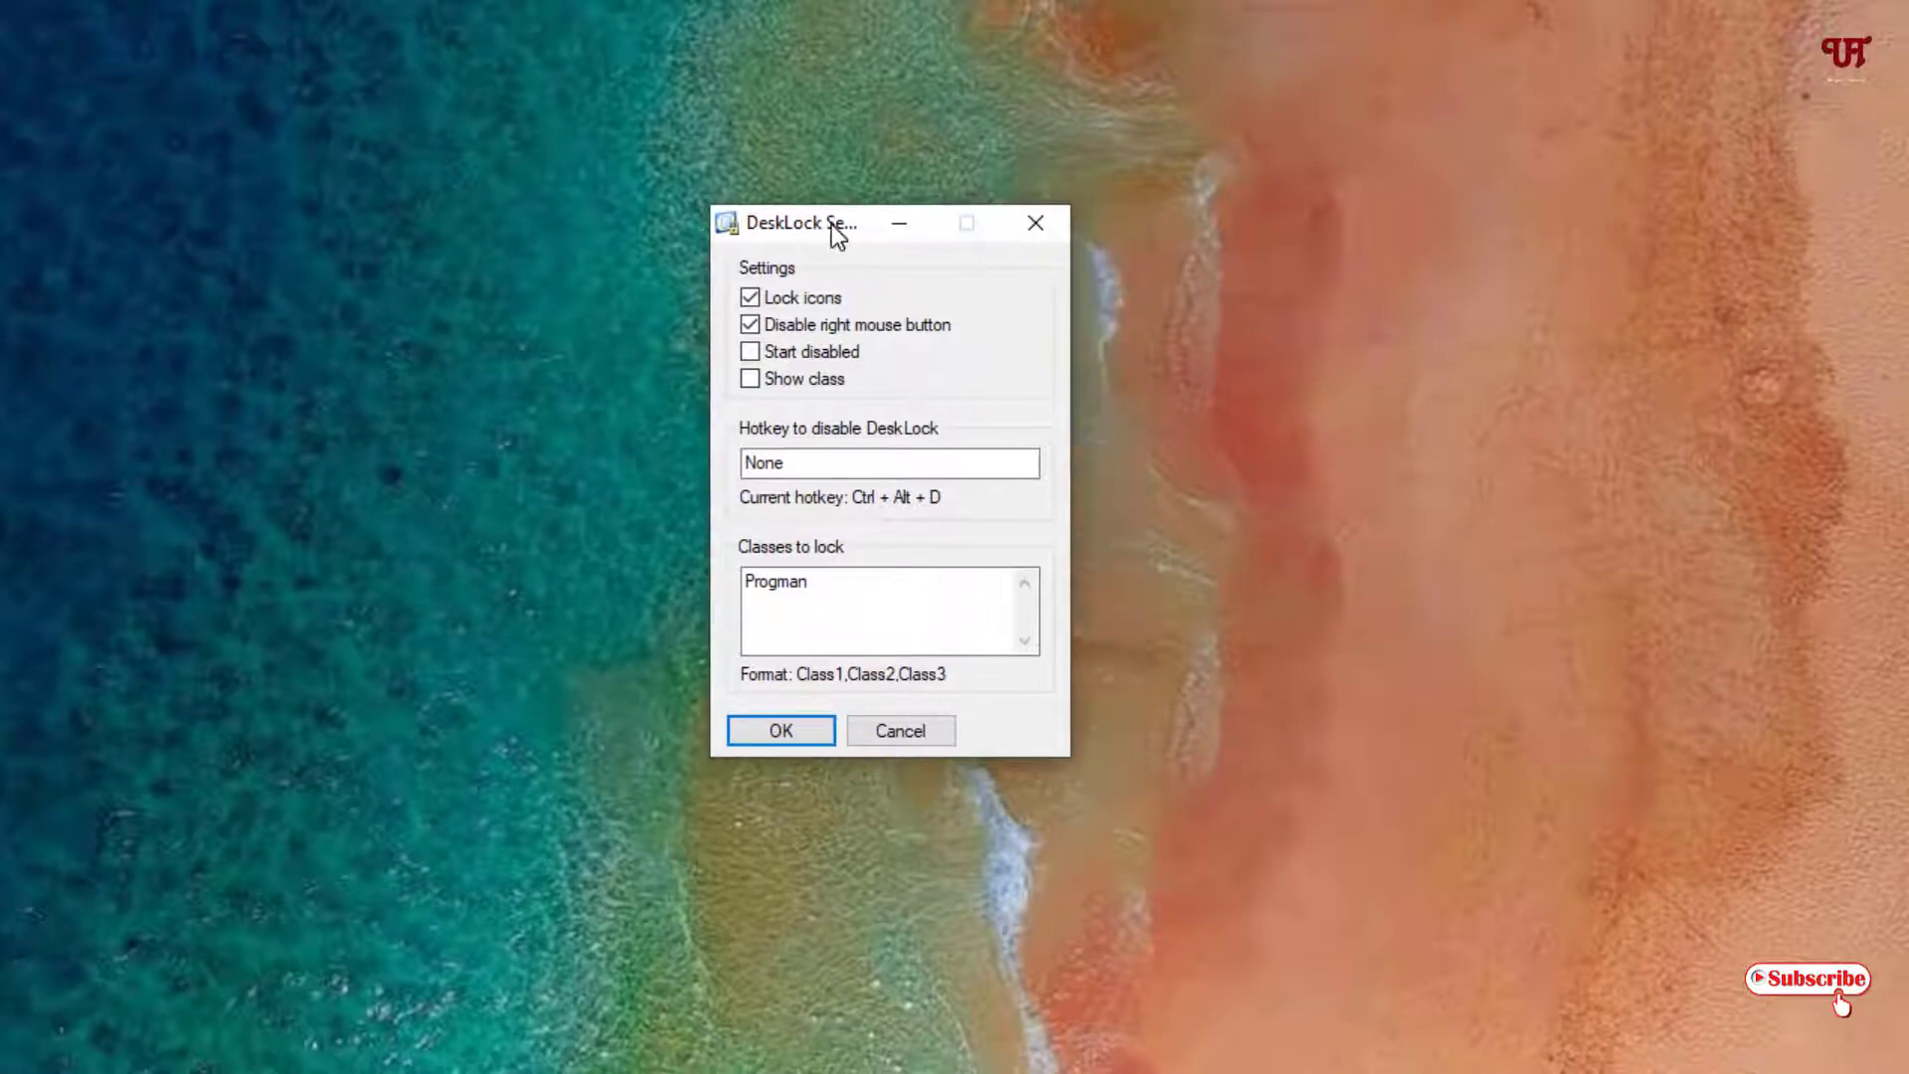
pyautogui.click(750, 326)
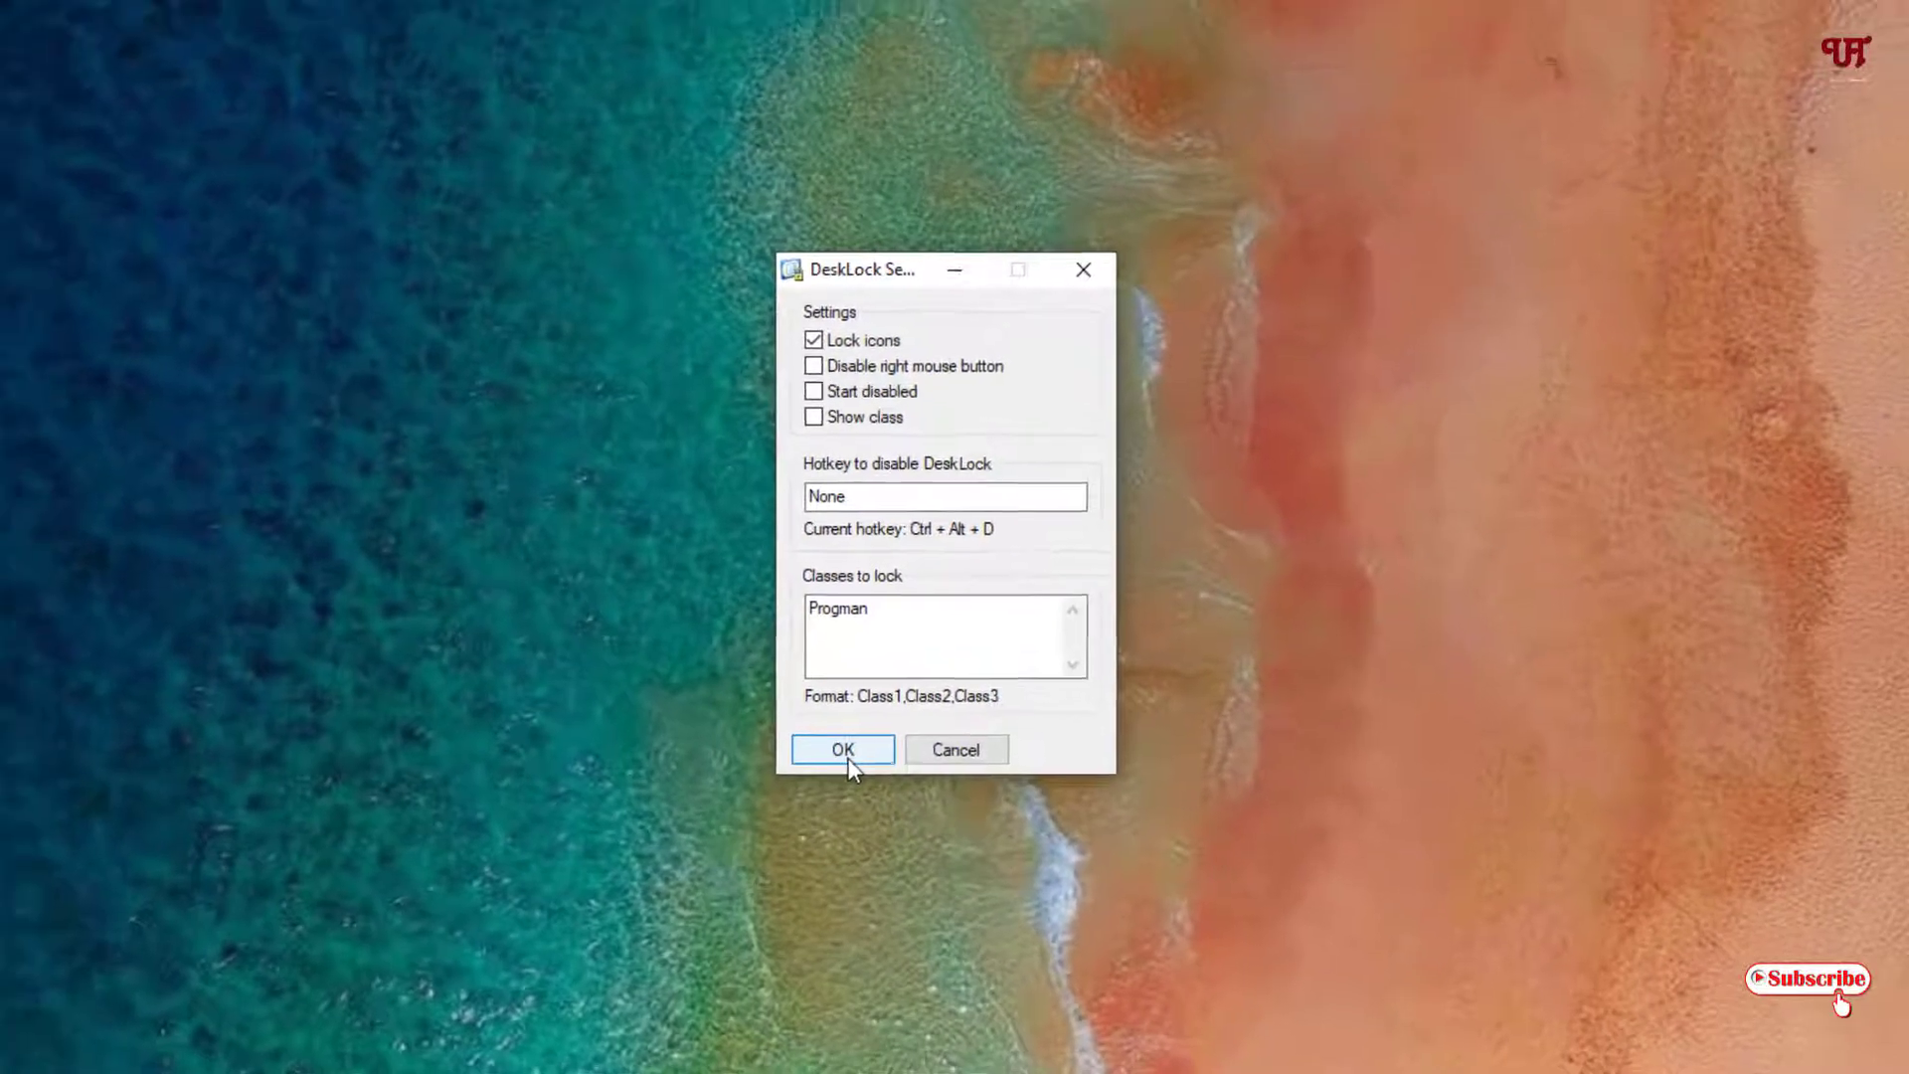
# - Apply the DeskLock settings and verify right-click menus open on the desktop and Photolemur 3 icon
pyautogui.click(785, 740)
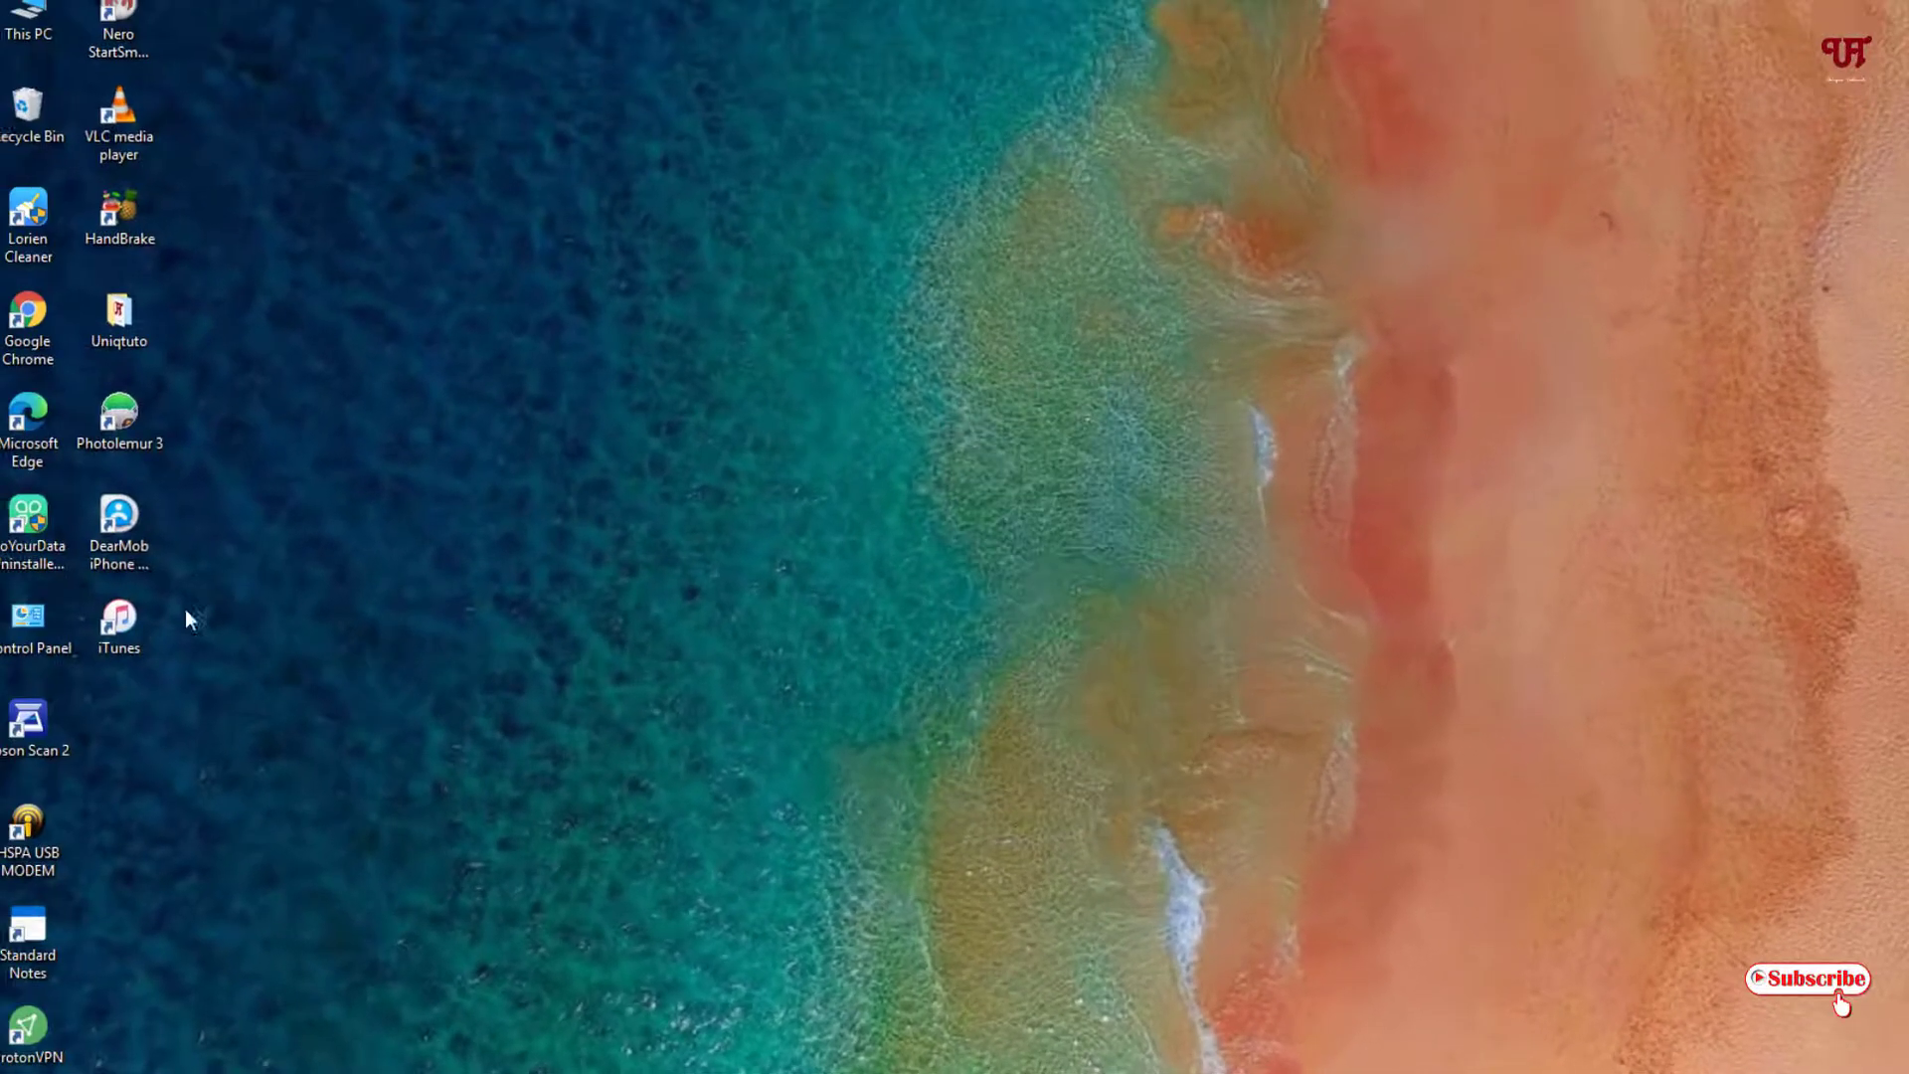
pyautogui.rightClick(296, 481)
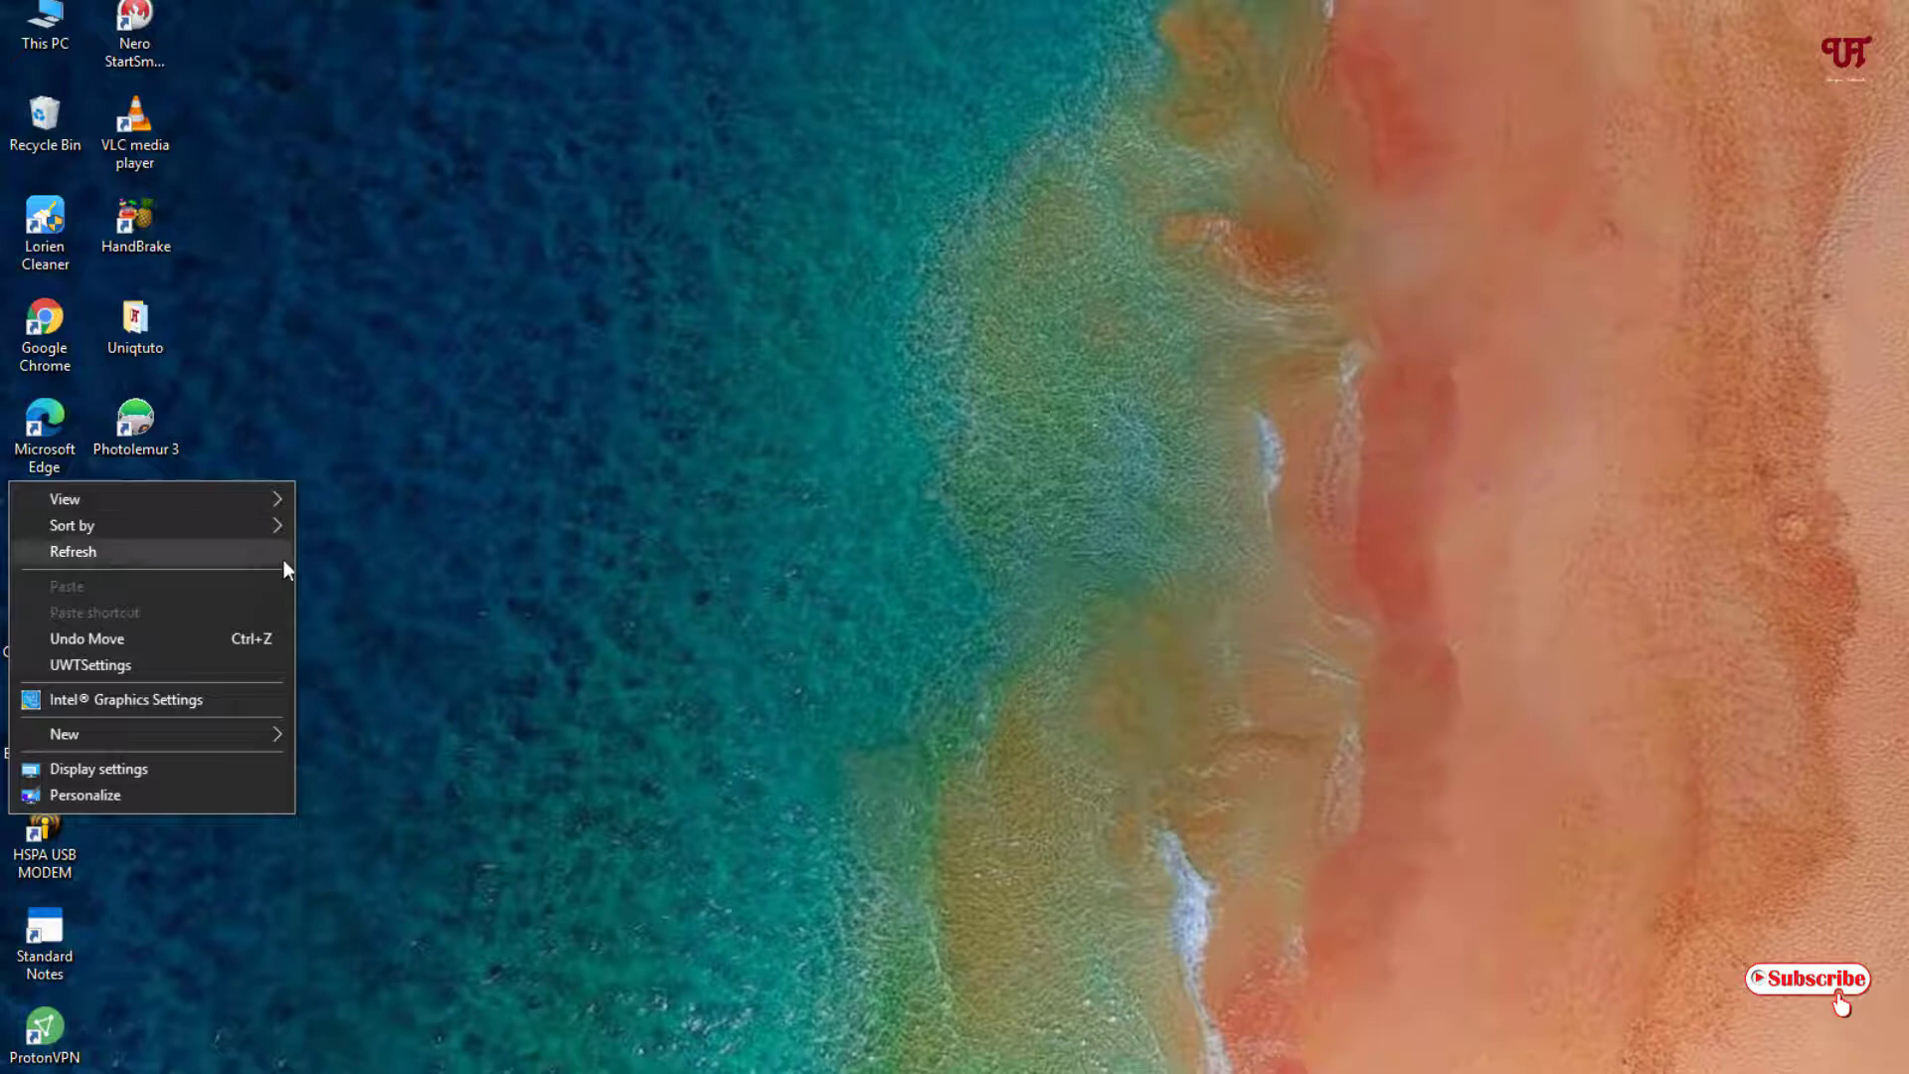
pyautogui.click(494, 555)
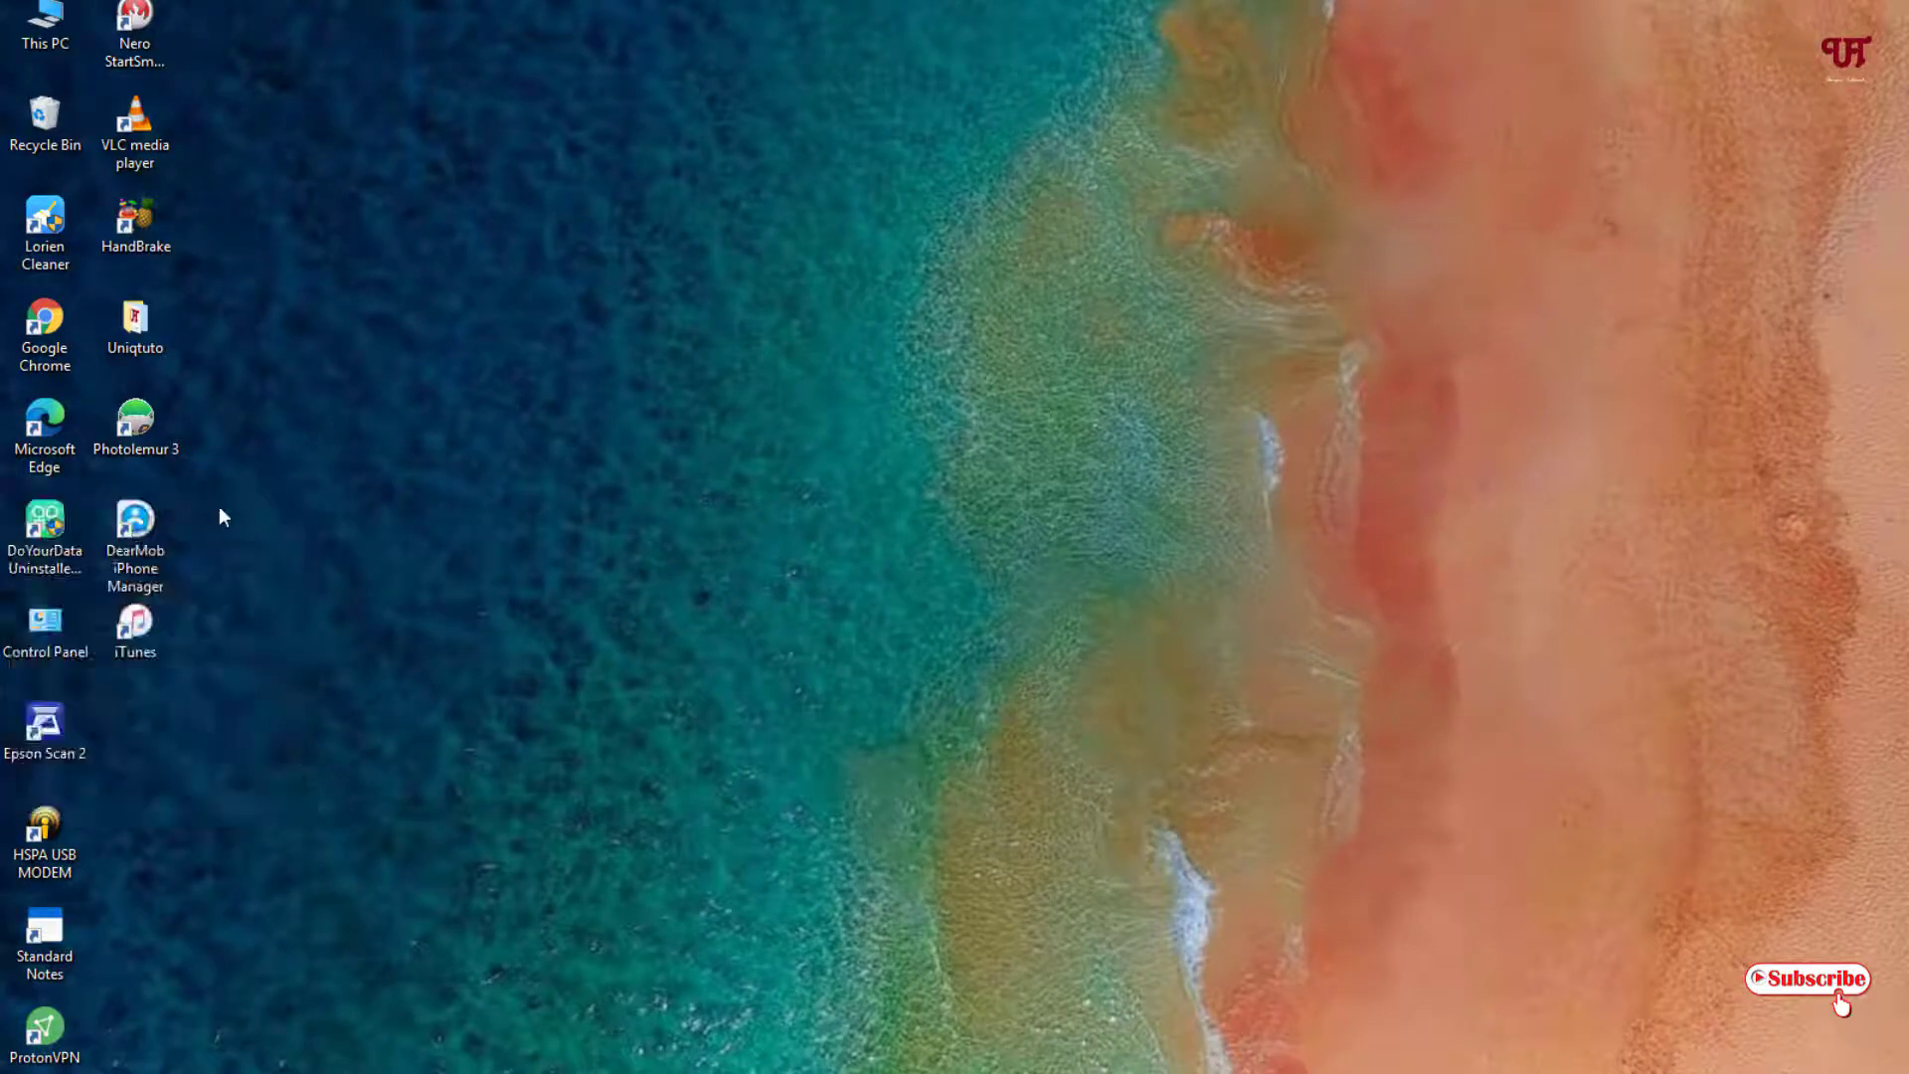
pyautogui.rightClick(130, 433)
pyautogui.click(652, 809)
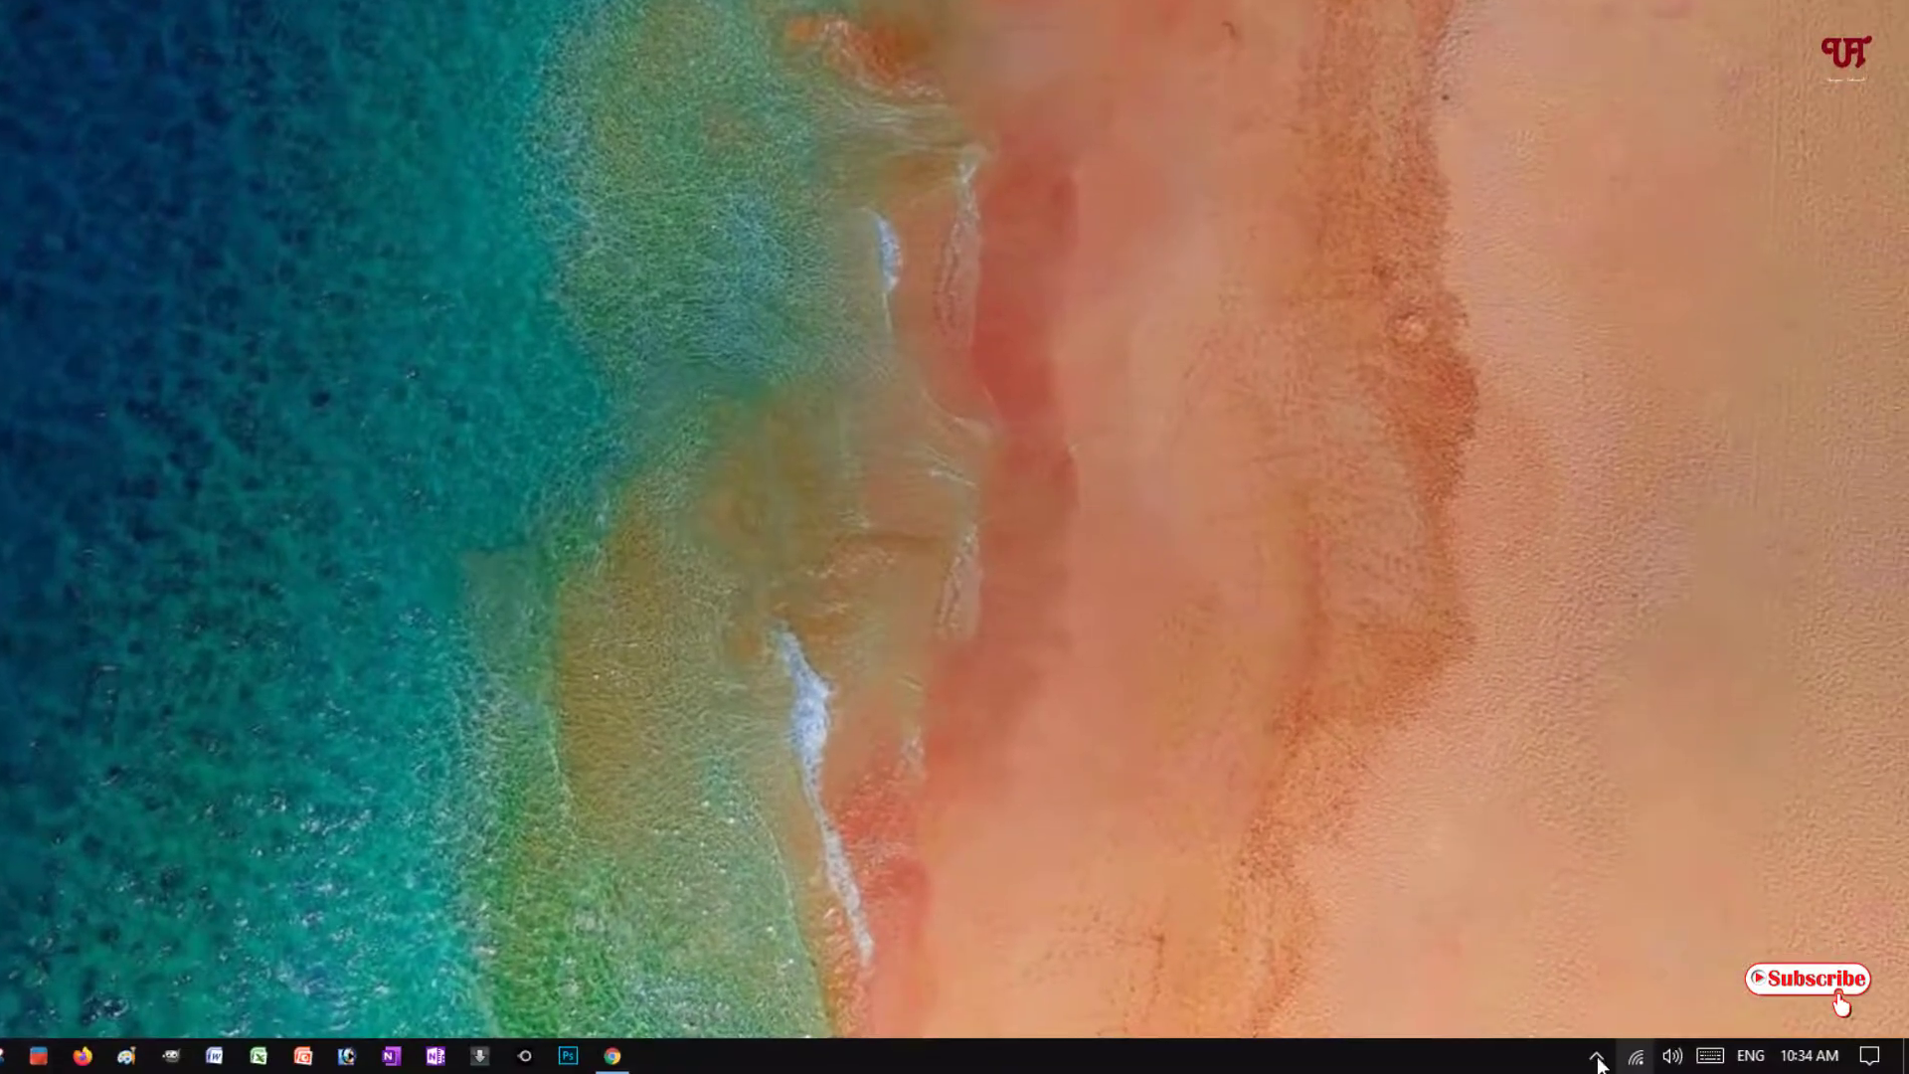
# - Uncheck Enabled in DeskLock's tray menu and test dragging the Photolemur 3 icon
pyautogui.click(1597, 1054)
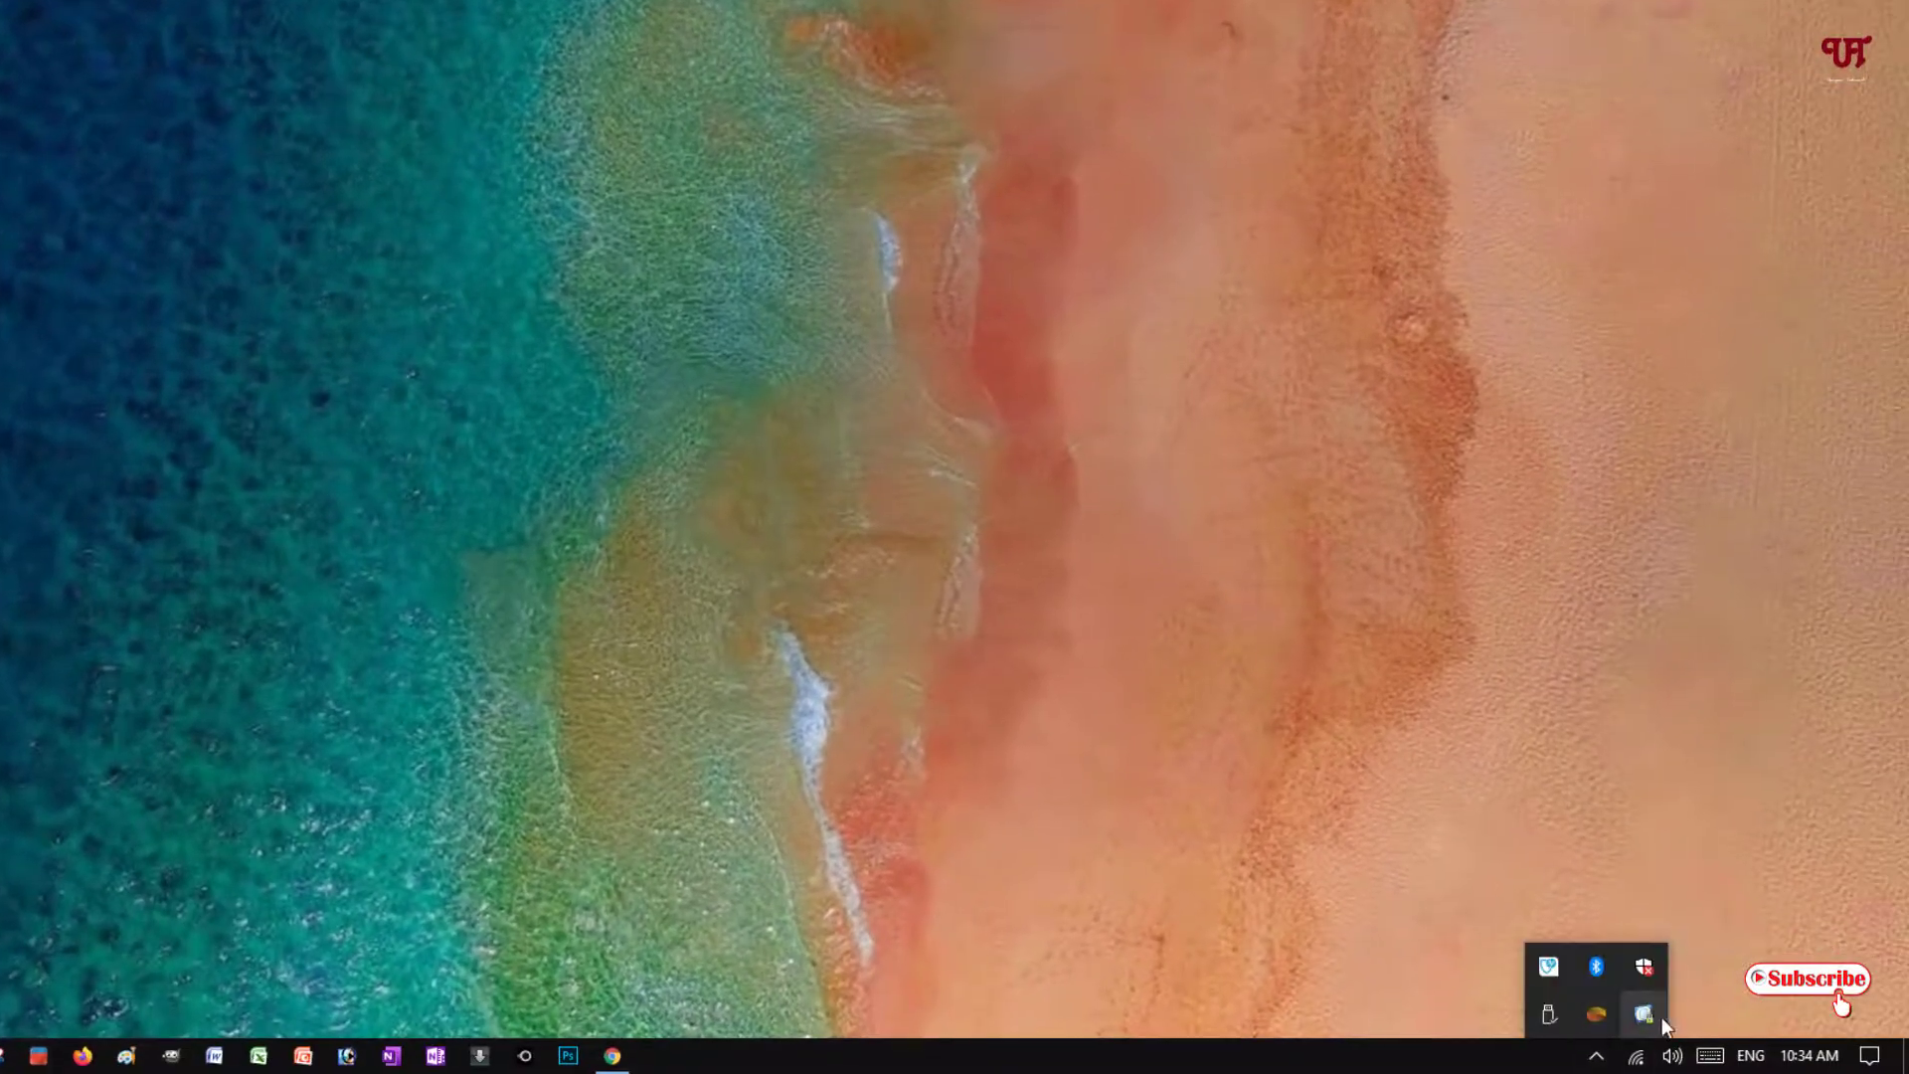
pyautogui.rightClick(1642, 1014)
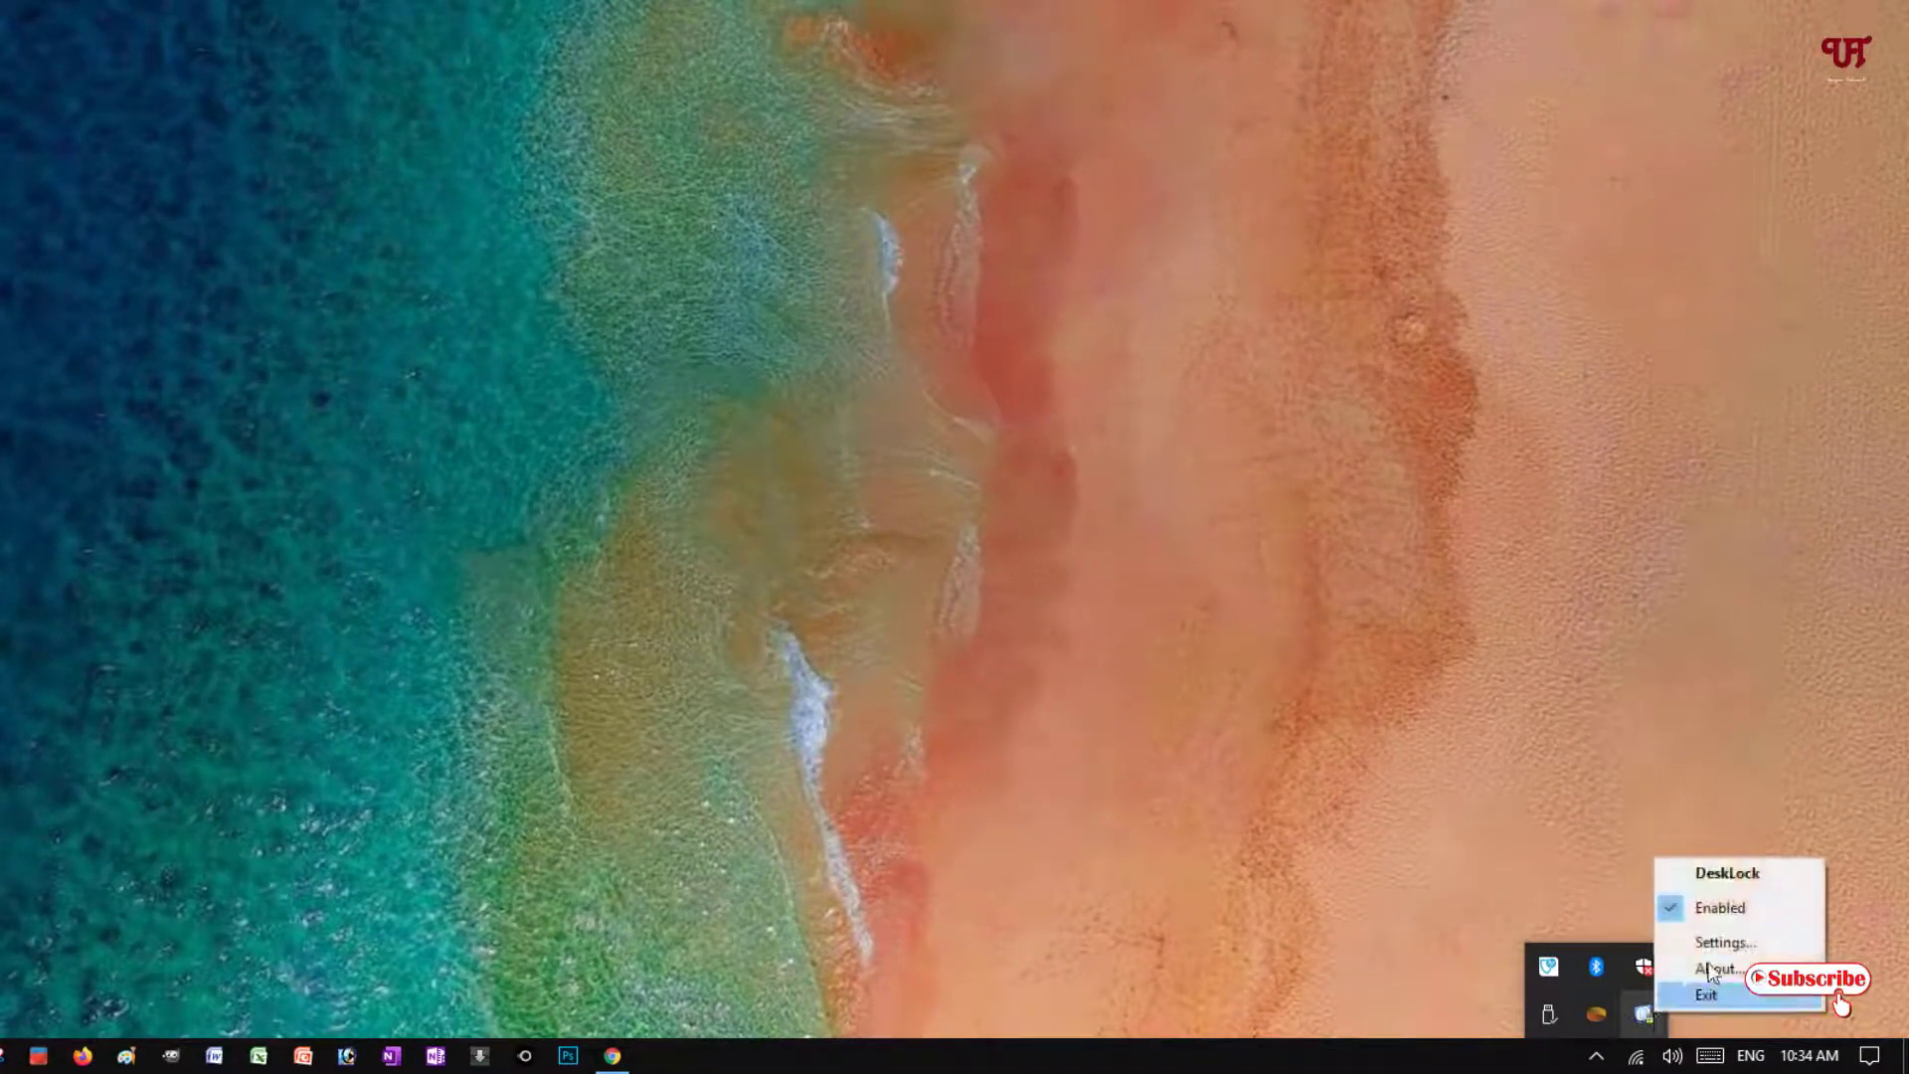
pyautogui.click(1685, 909)
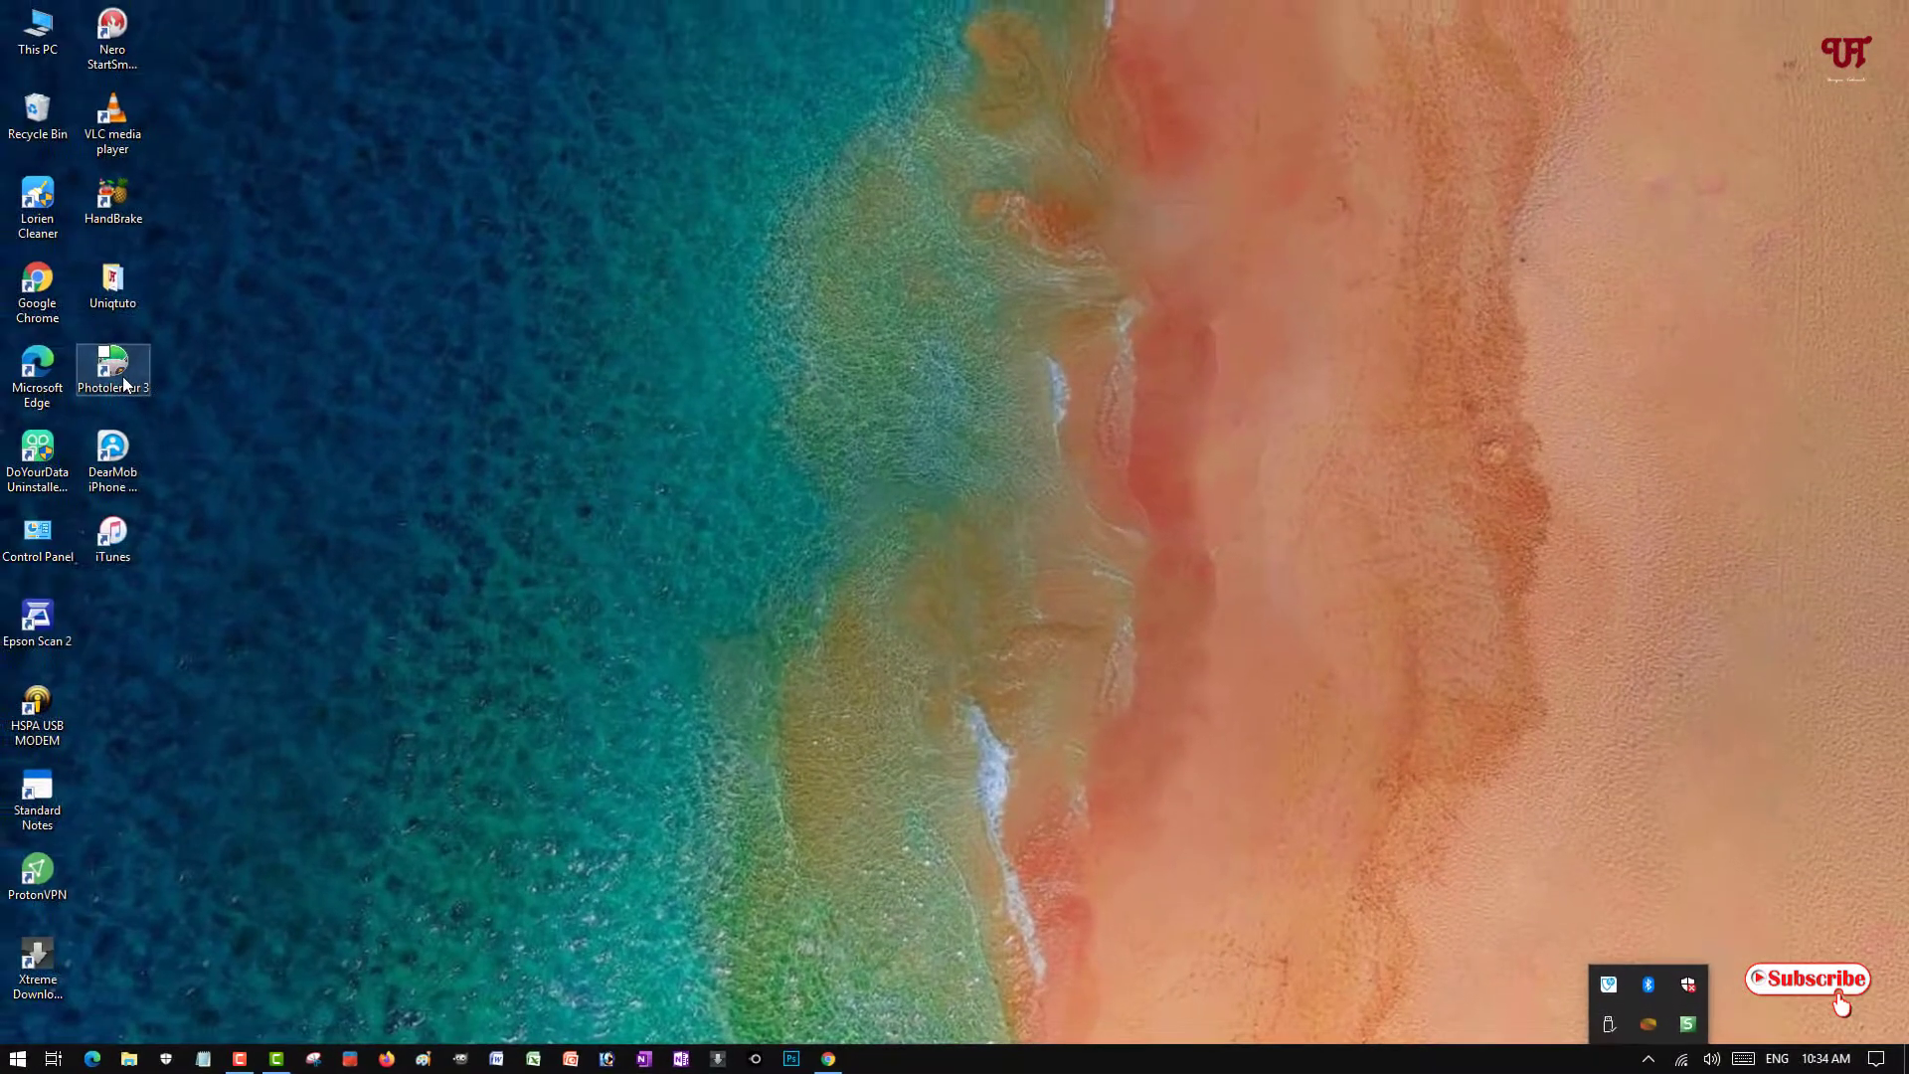
pyautogui.moveTo(112, 363)
pyautogui.mouseDown()
pyautogui.moveTo(241, 300)
pyautogui.moveTo(183, 396)
pyautogui.moveTo(131, 362)
pyautogui.moveTo(32, 134)
pyautogui.moveTo(121, 372)
pyautogui.mouseUp()
# - Open and close the Photolemur 3 icon's context menu on the unlocked desktop
pyautogui.rightClick(121, 372)
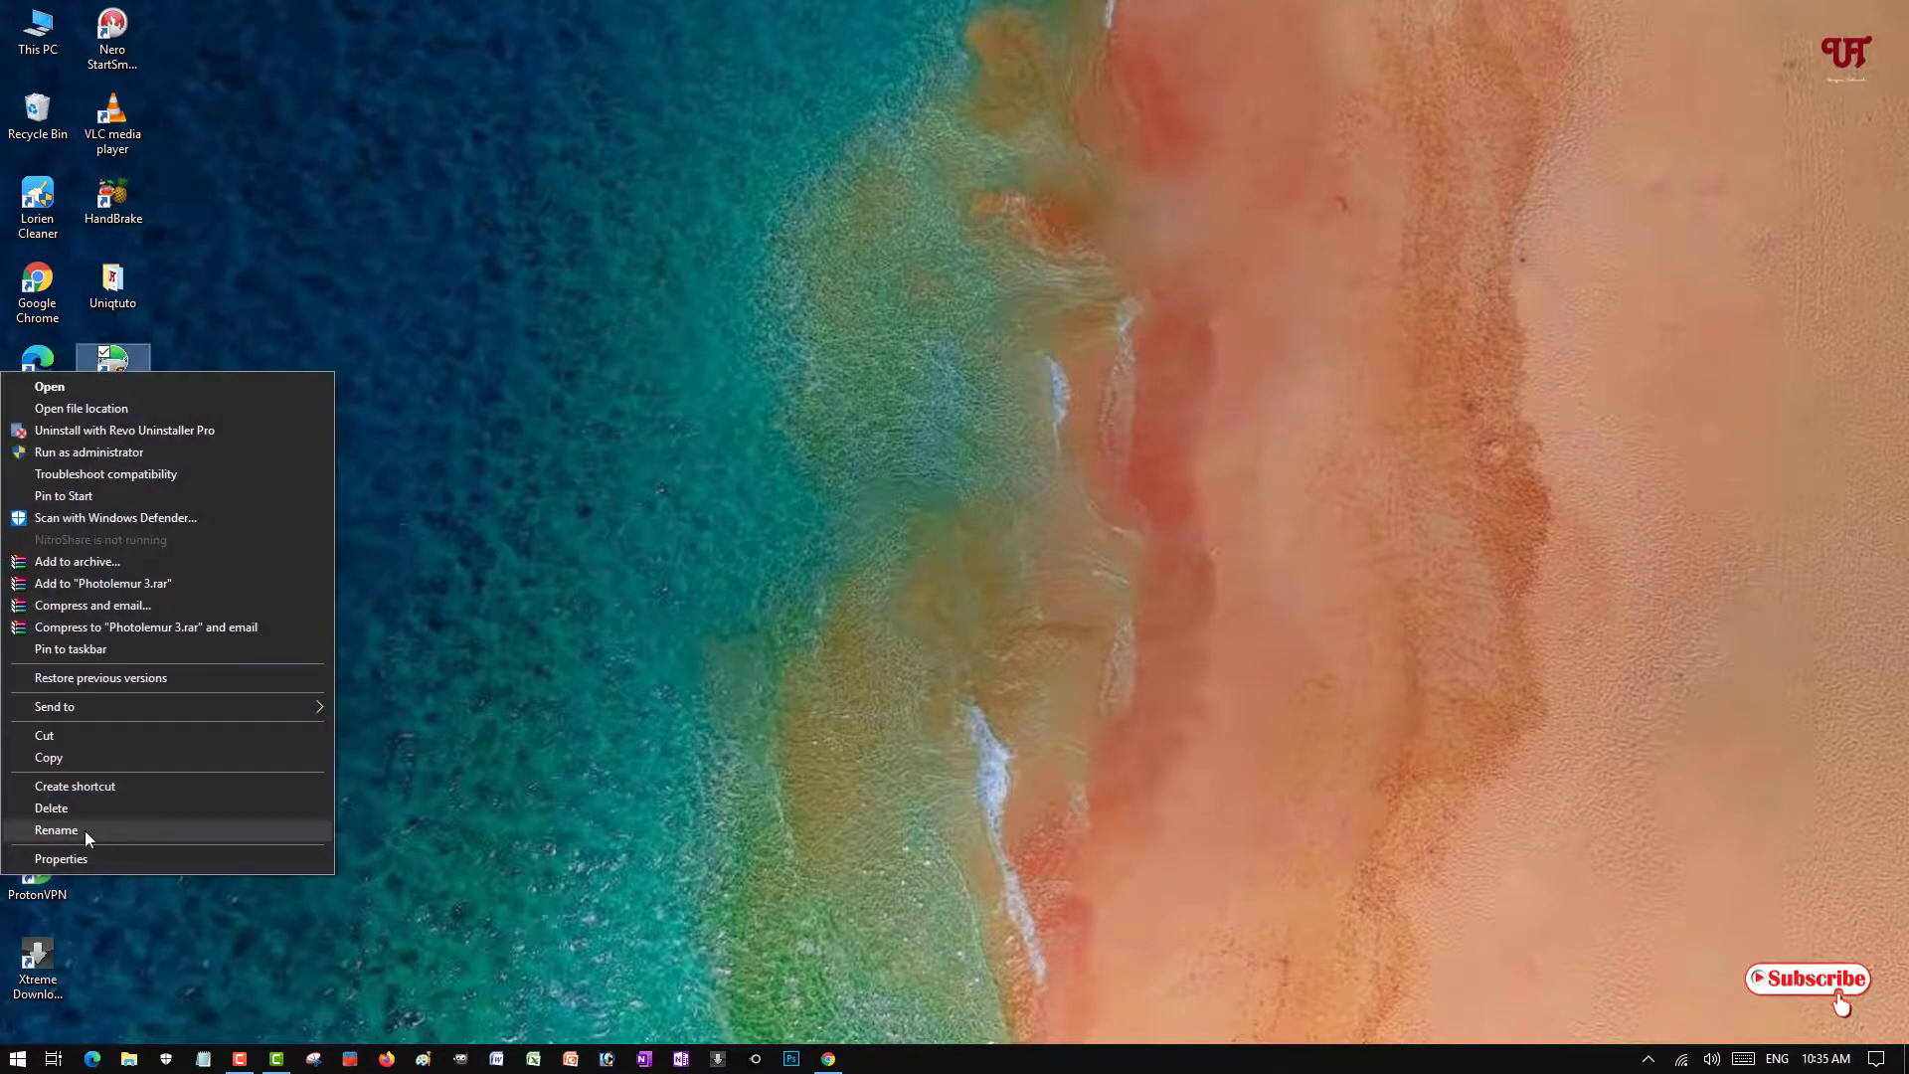
pyautogui.click(596, 607)
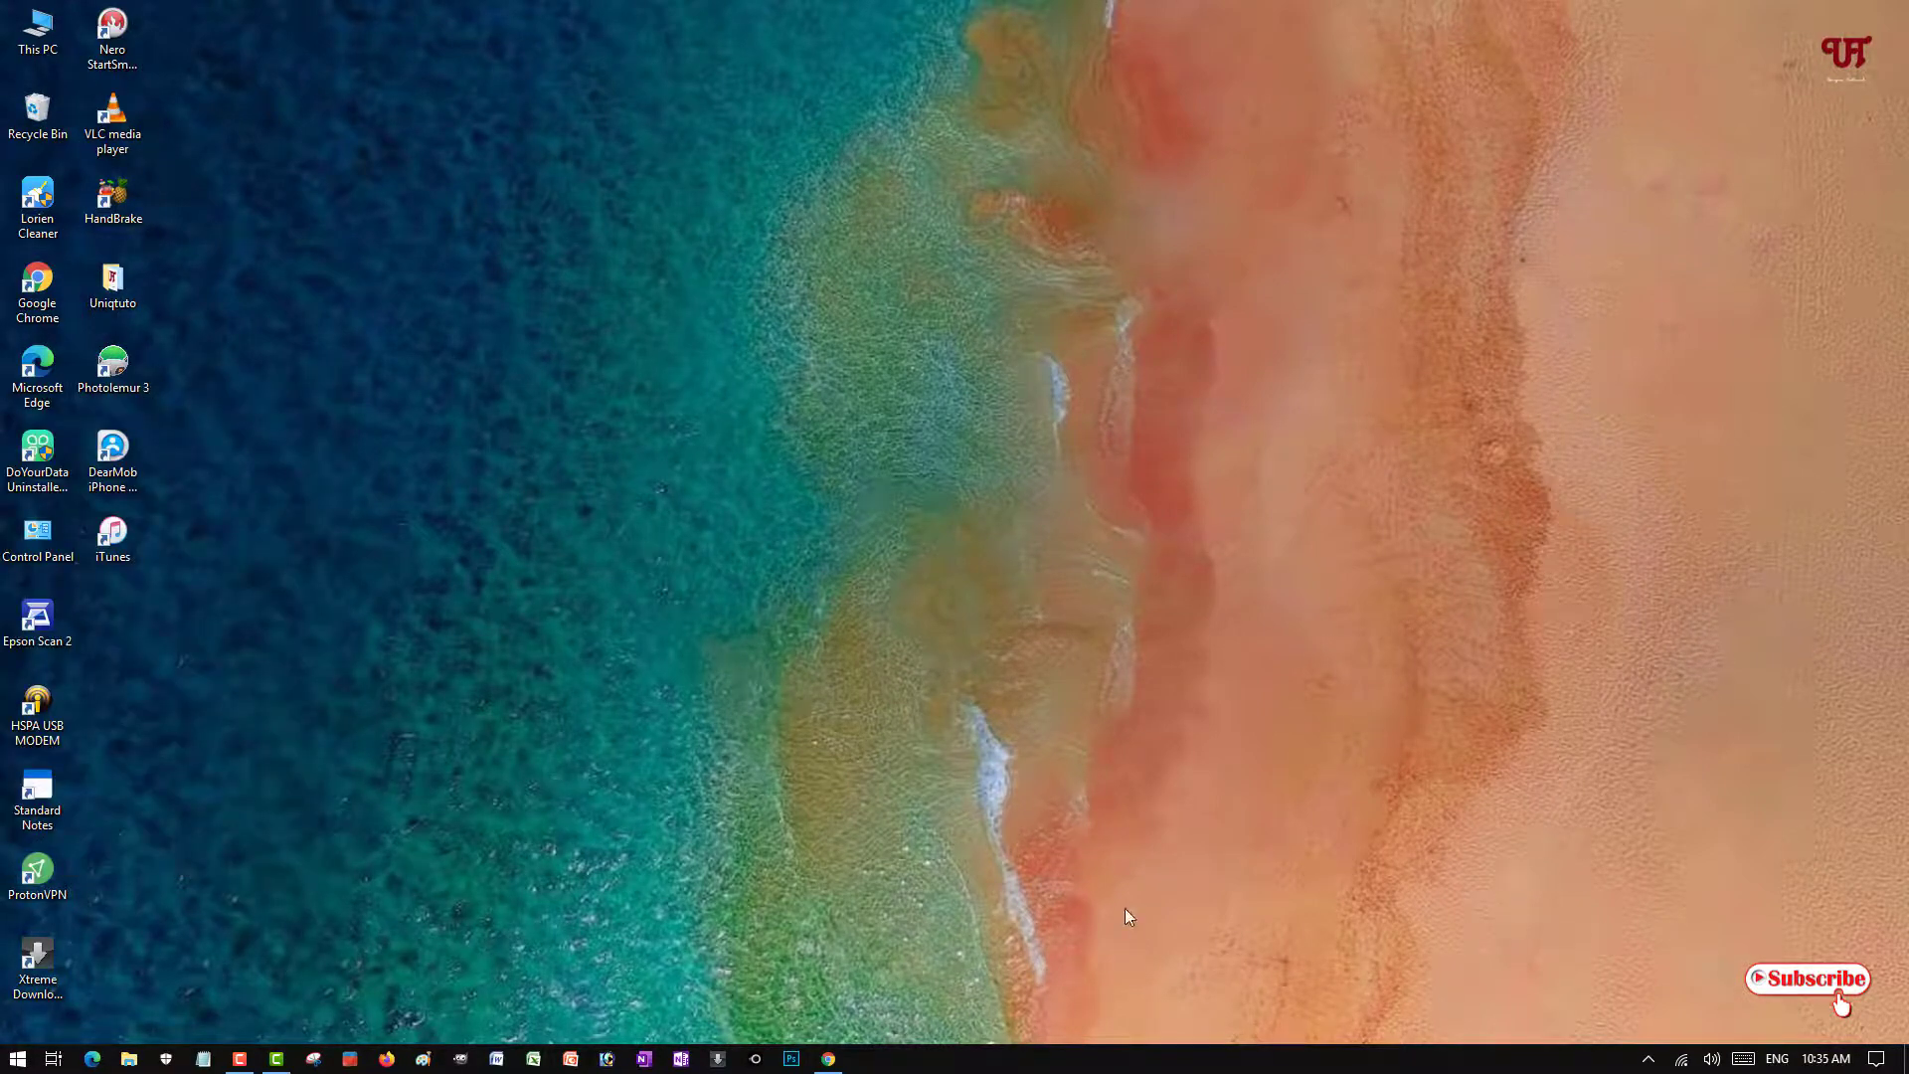